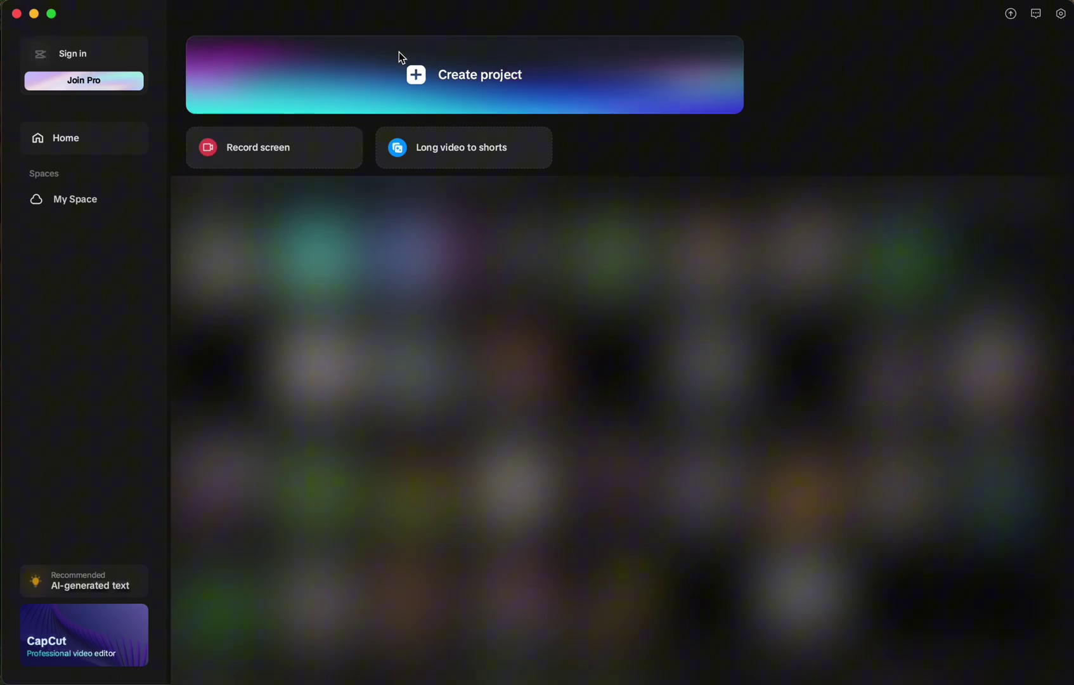
# - Start a new project, import the four player photos and place them in sequence on the timeline
pyautogui.click(480, 81)
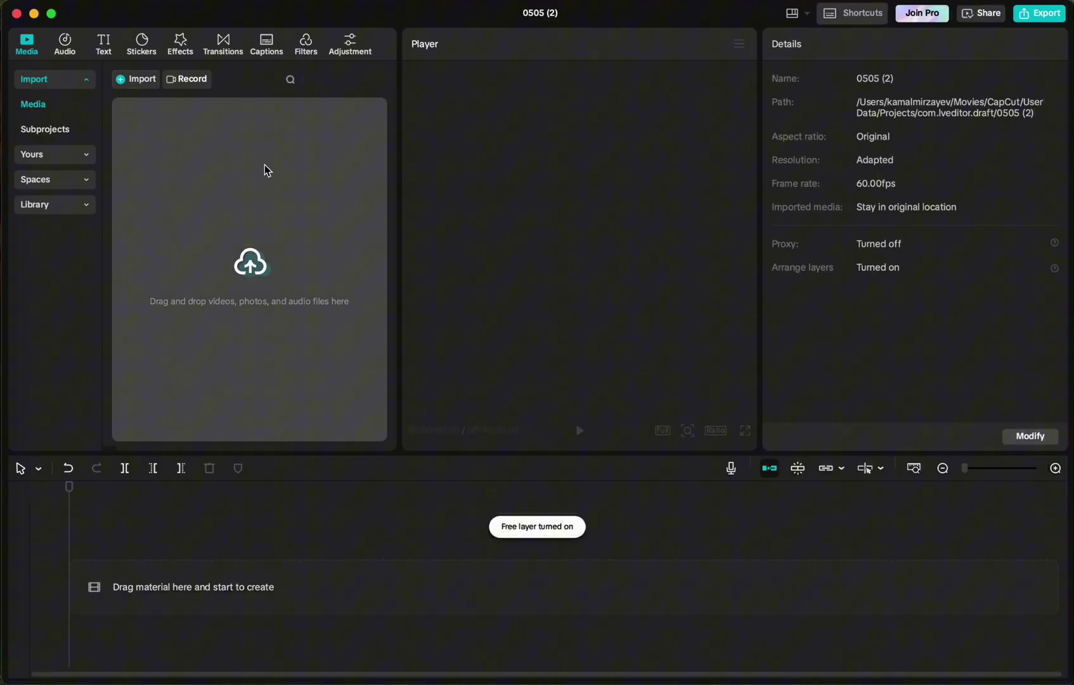
pyautogui.click(253, 200)
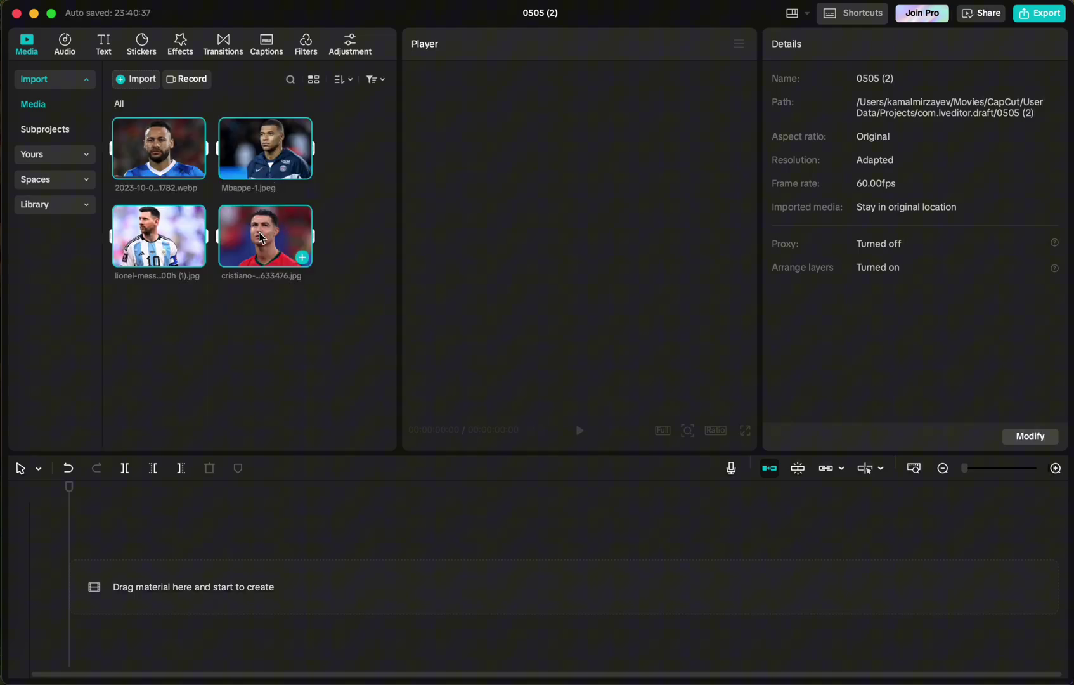
pyautogui.moveTo(260, 237); pyautogui.dragTo(152, 554)
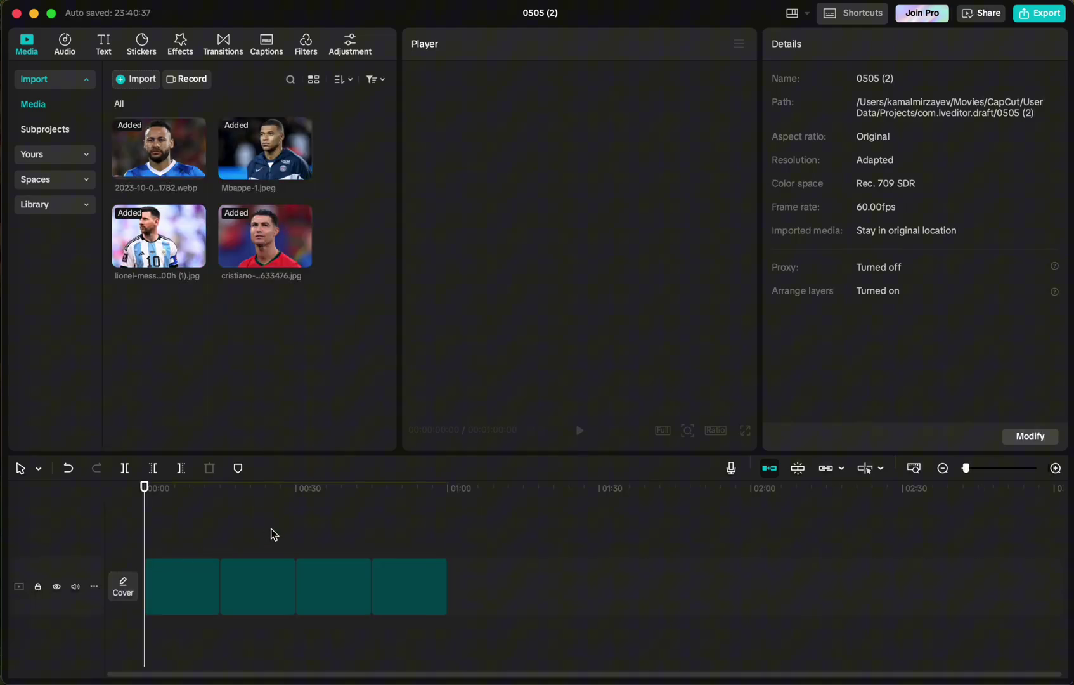
pyautogui.click(238, 518)
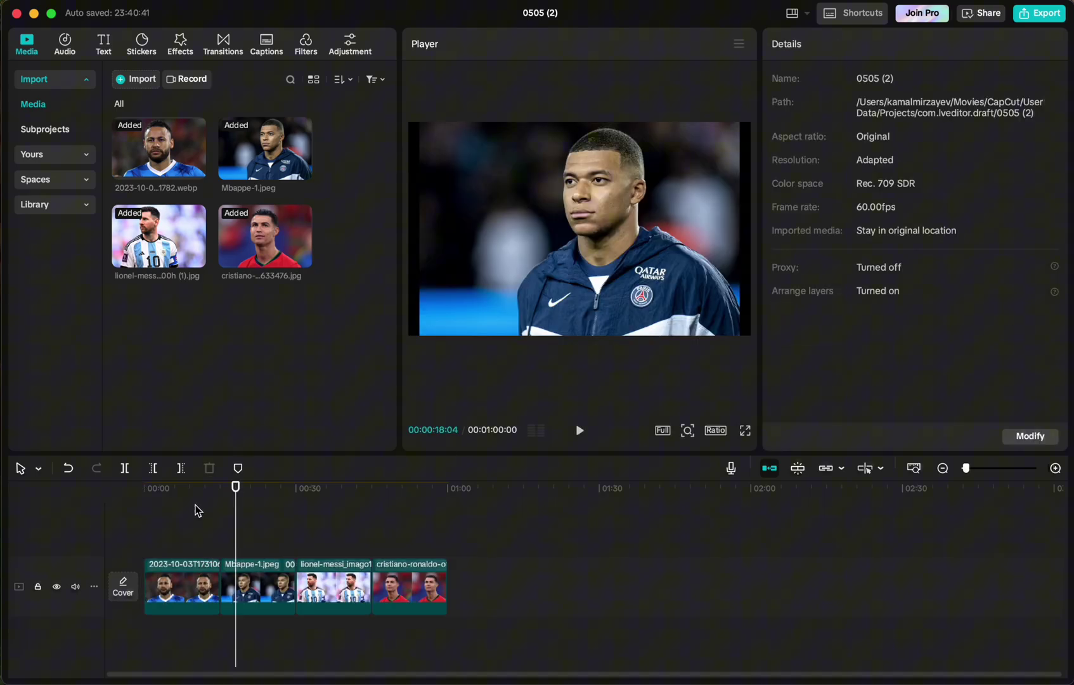
# - Trim all four photo clips so the slideshow runs about 32 seconds, then return to 0:00
pyautogui.click(201, 573)
pyautogui.moveTo(217, 572); pyautogui.dragTo(184, 572)
pyautogui.click(206, 579)
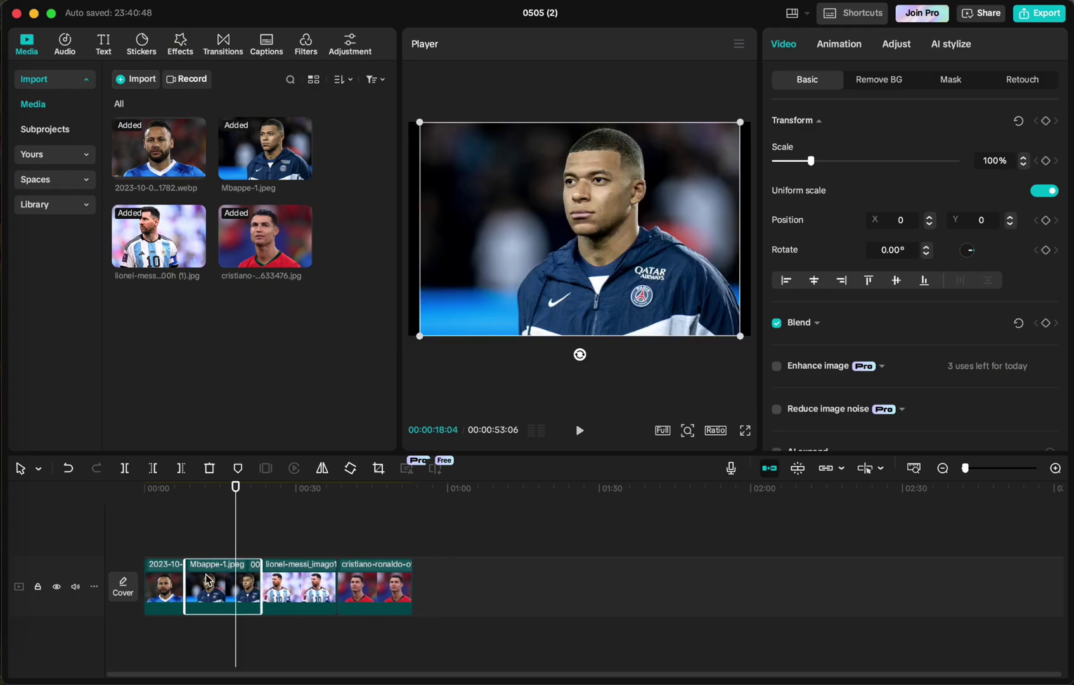
pyautogui.moveTo(258, 573); pyautogui.dragTo(230, 574)
pyautogui.click(266, 580)
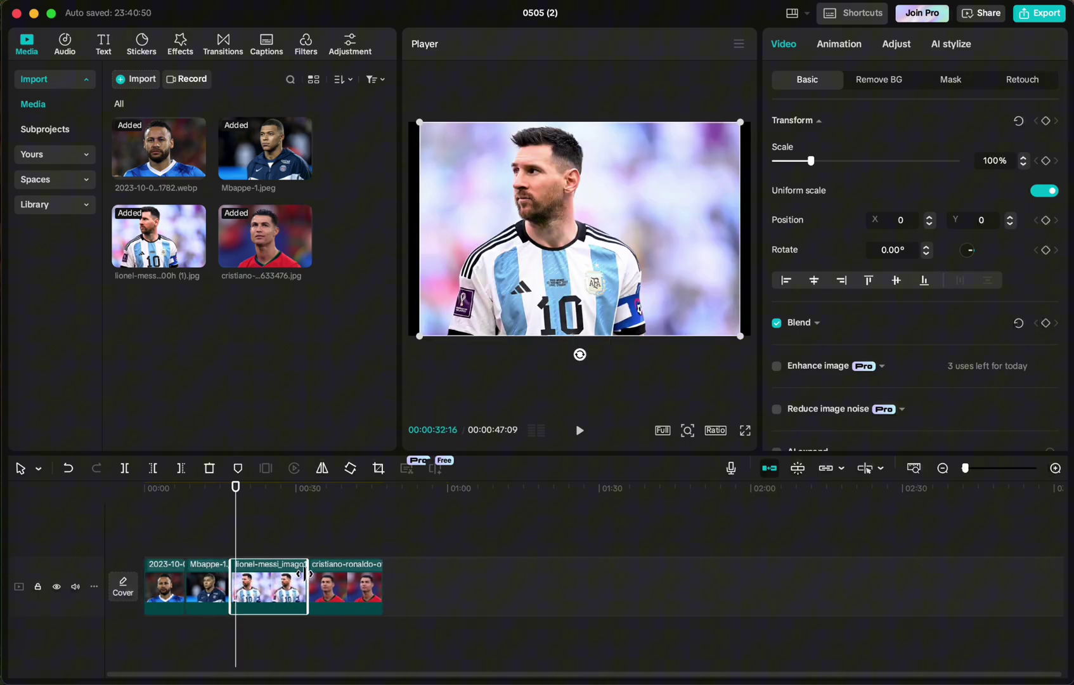
pyautogui.moveTo(305, 573); pyautogui.dragTo(268, 573)
pyautogui.click(292, 580)
pyautogui.moveTo(346, 575); pyautogui.dragTo(306, 577)
pyautogui.moveTo(236, 502); pyautogui.dragTo(21, 519)
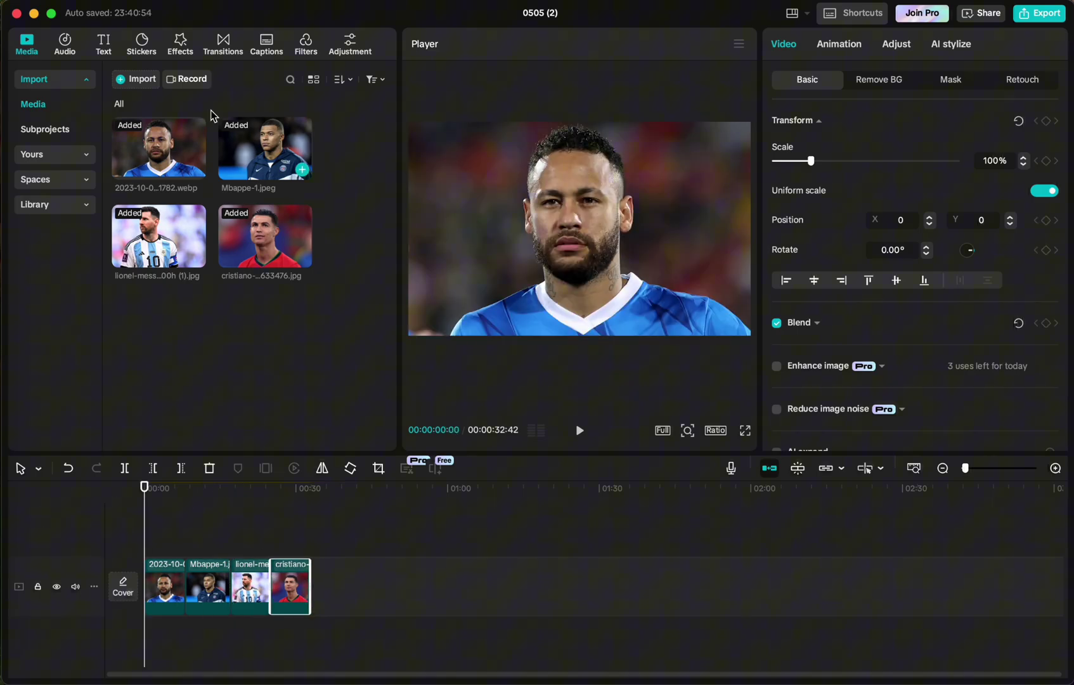
# - Apply Pulse 2 to the first clip and the Pro effect Color Flicker to the second
pyautogui.click(186, 56)
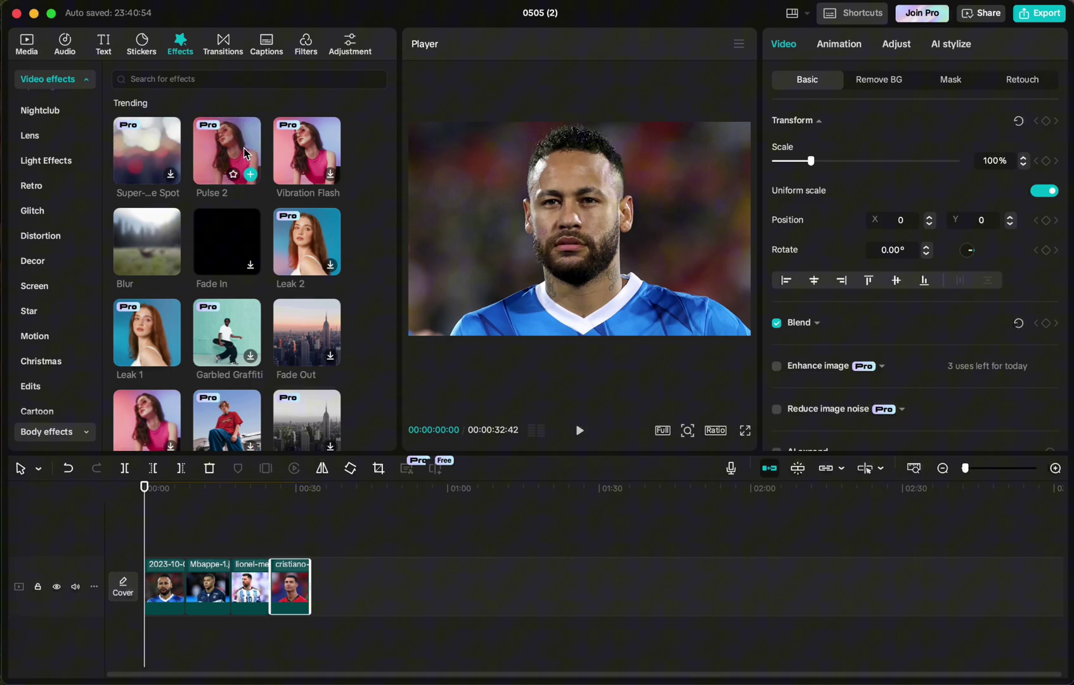
pyautogui.moveTo(251, 162); pyautogui.dragTo(154, 588)
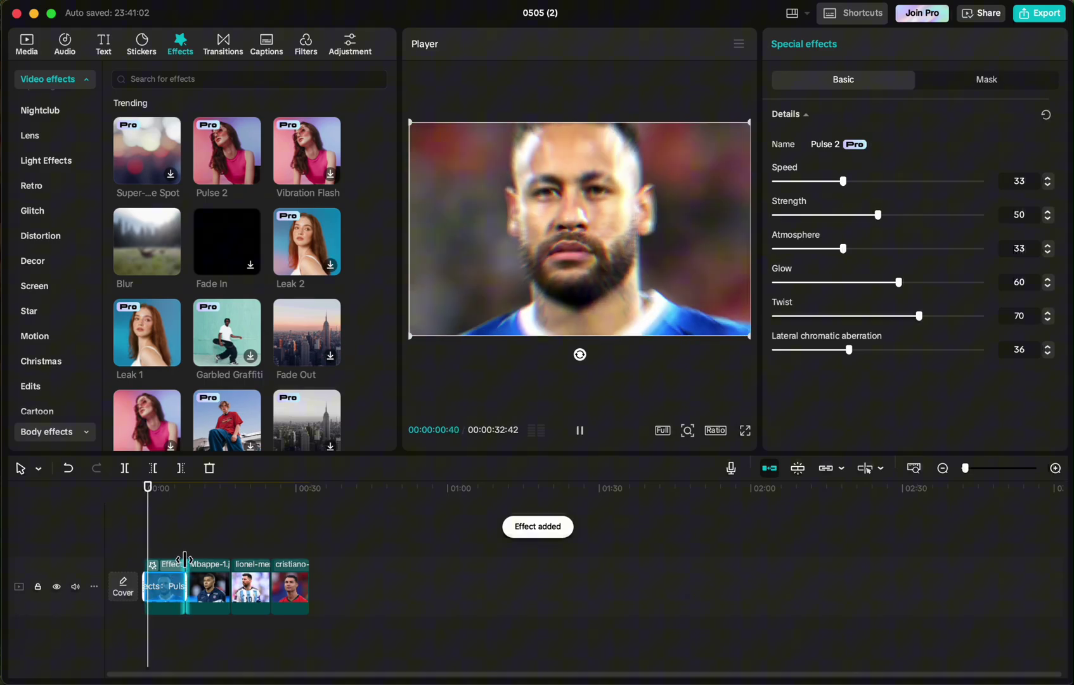
pyautogui.click(207, 539)
pyautogui.click(209, 586)
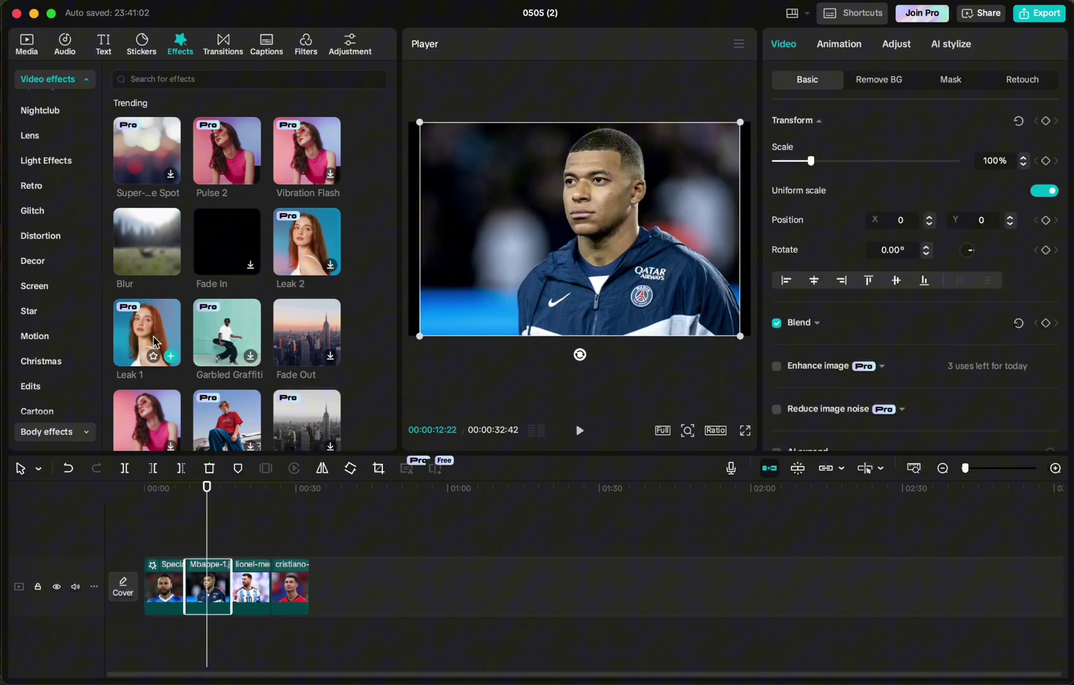
pyautogui.moveTo(161, 245)
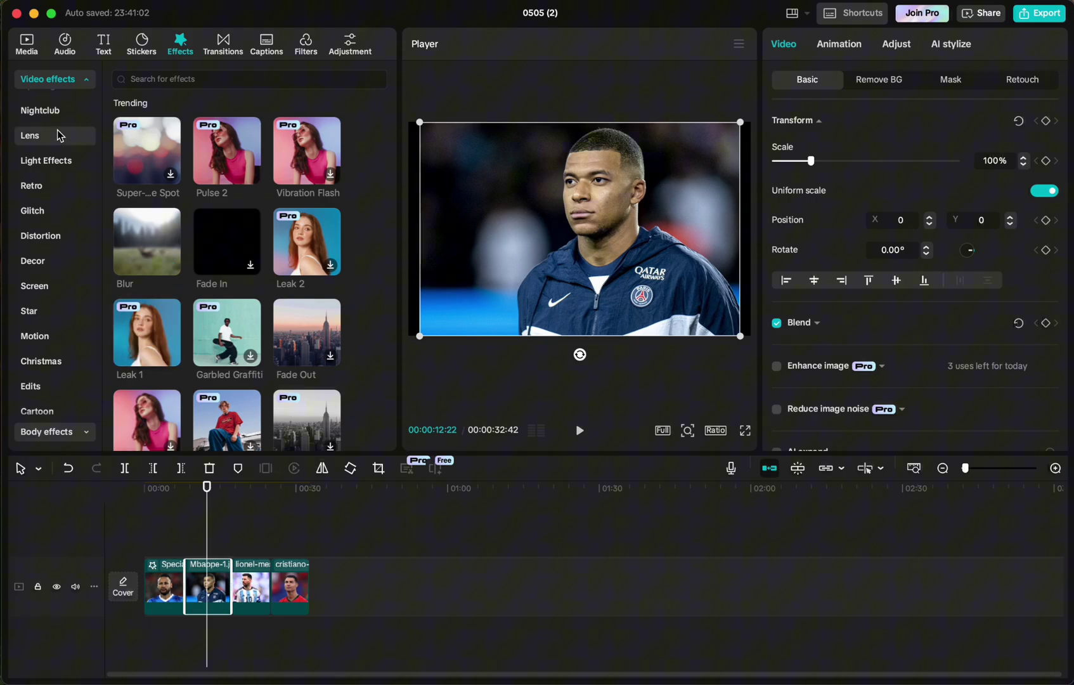
pyautogui.scroll(3, 60, 136)
pyautogui.click(43, 163)
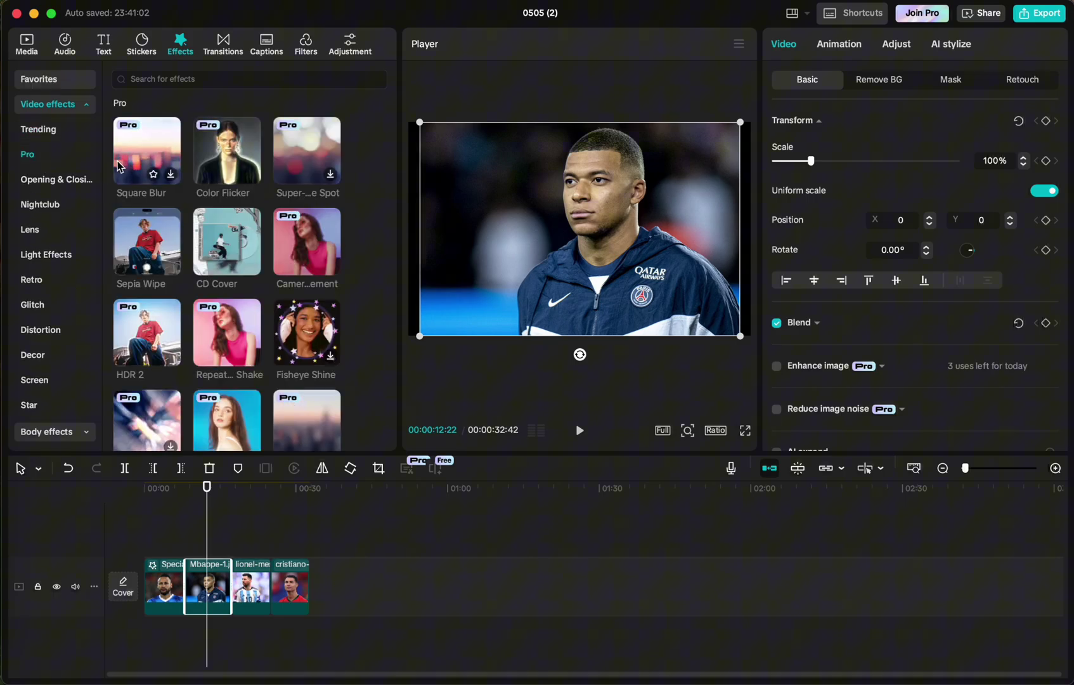
pyautogui.moveTo(226, 152); pyautogui.dragTo(209, 596)
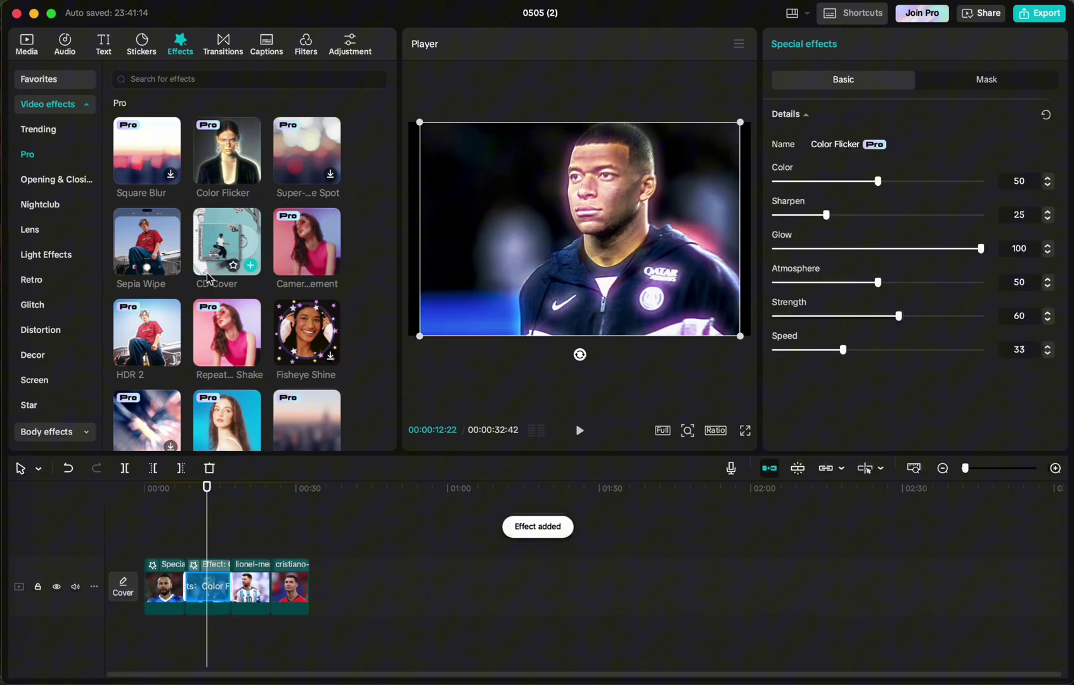
# - Apply CD Cover to the third clip and Horizontal Reel to the last clip
pyautogui.moveTo(229, 248); pyautogui.dragTo(245, 578)
pyautogui.scroll(-5, 217, 288)
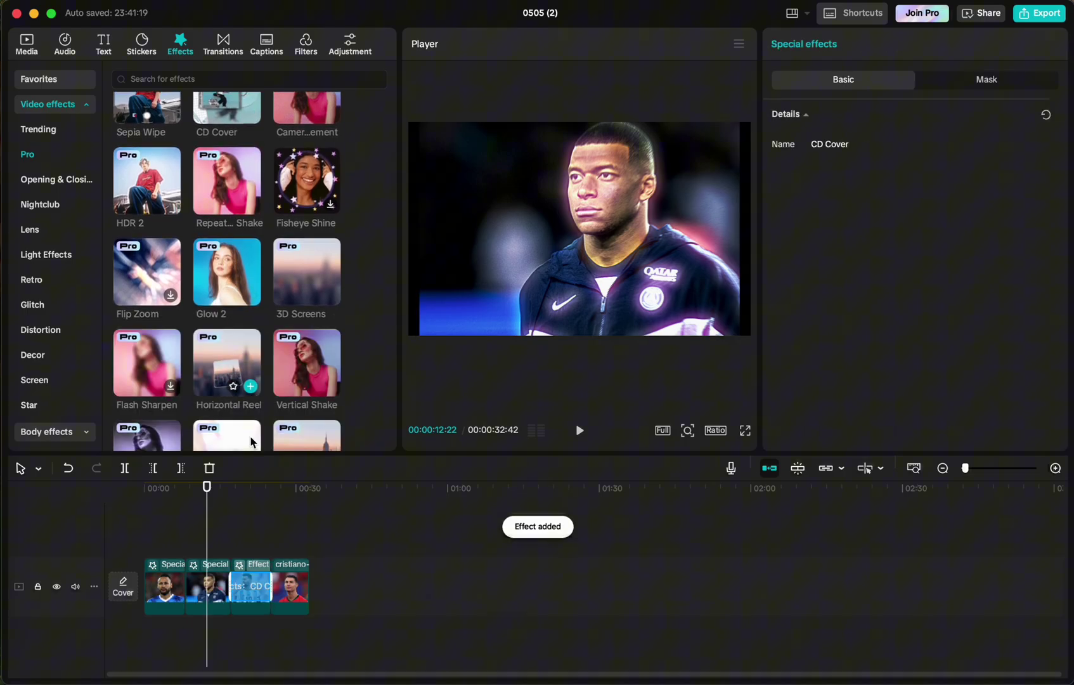
pyautogui.scroll(-2, 217, 288)
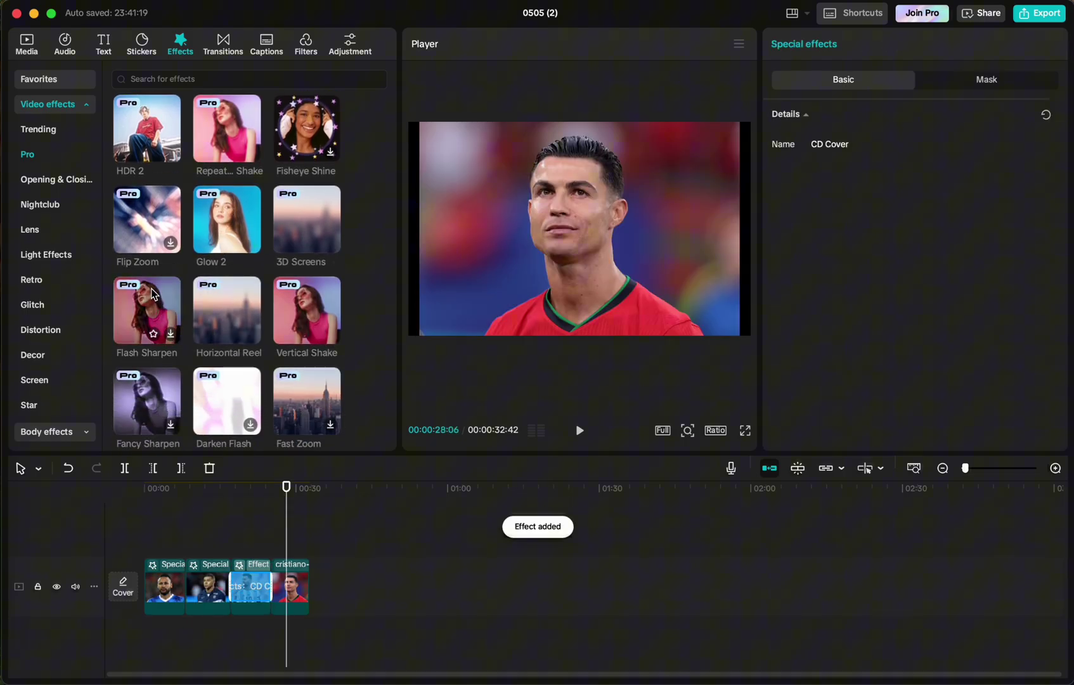
pyautogui.scroll(-2, 262, 227)
pyautogui.scroll(-1, 262, 227)
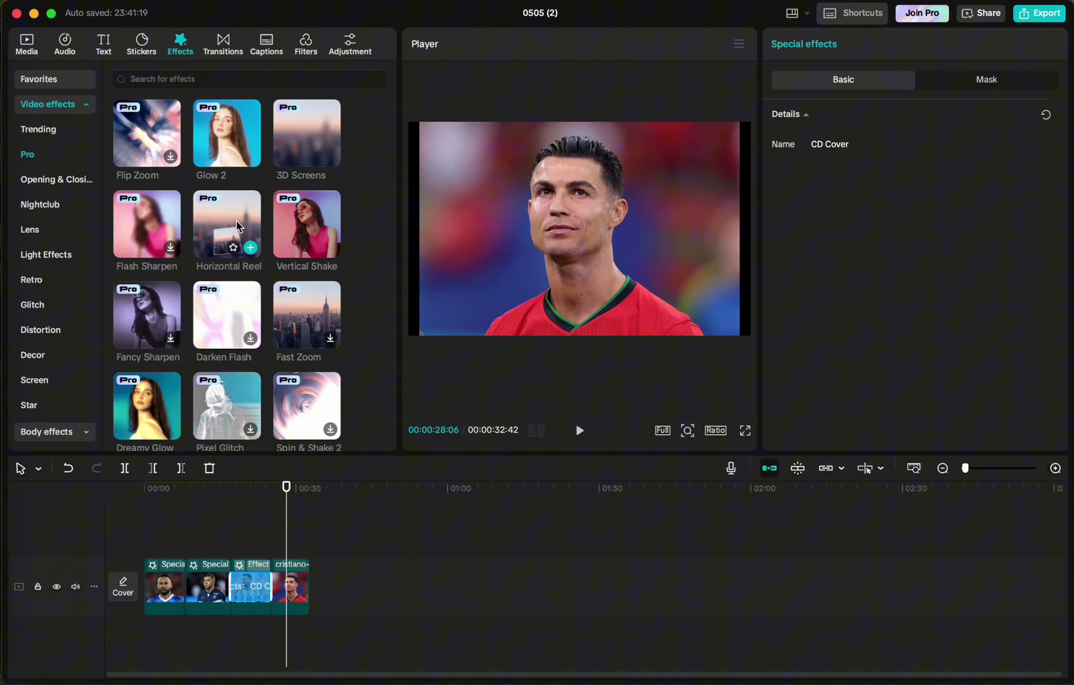
pyautogui.moveTo(244, 228); pyautogui.dragTo(288, 584)
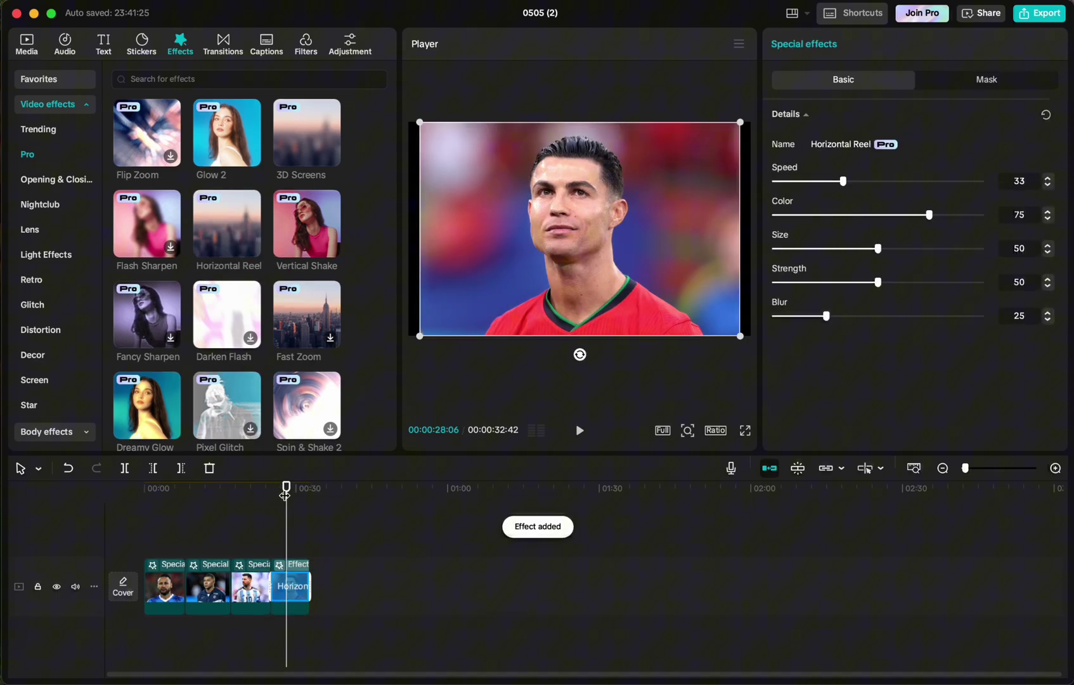
# - Play the slideshow from the start to preview the effects, then pause
pyautogui.press('Home')
pyautogui.press('space')
pyautogui.moveTo(5, 472)
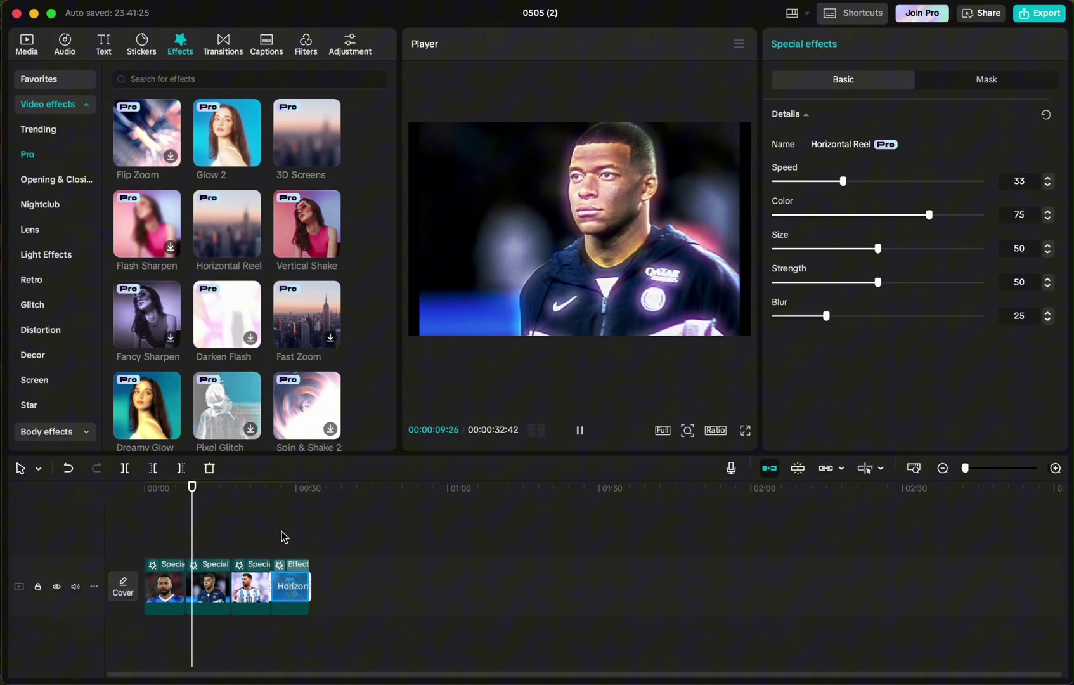
pyautogui.click(220, 509)
pyautogui.press('space')
# - Replay the CD Cover and Horizontal Reel clips, deselect, and bring up the Transitions library
pyautogui.click(233, 504)
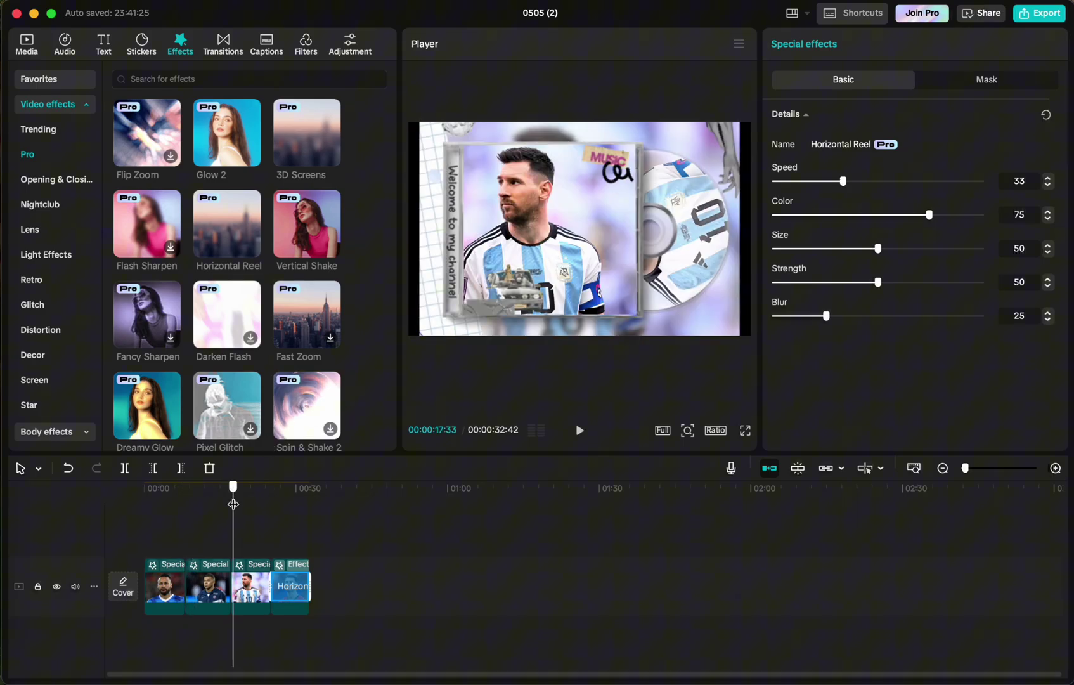
pyautogui.click(286, 500)
pyautogui.press('space')
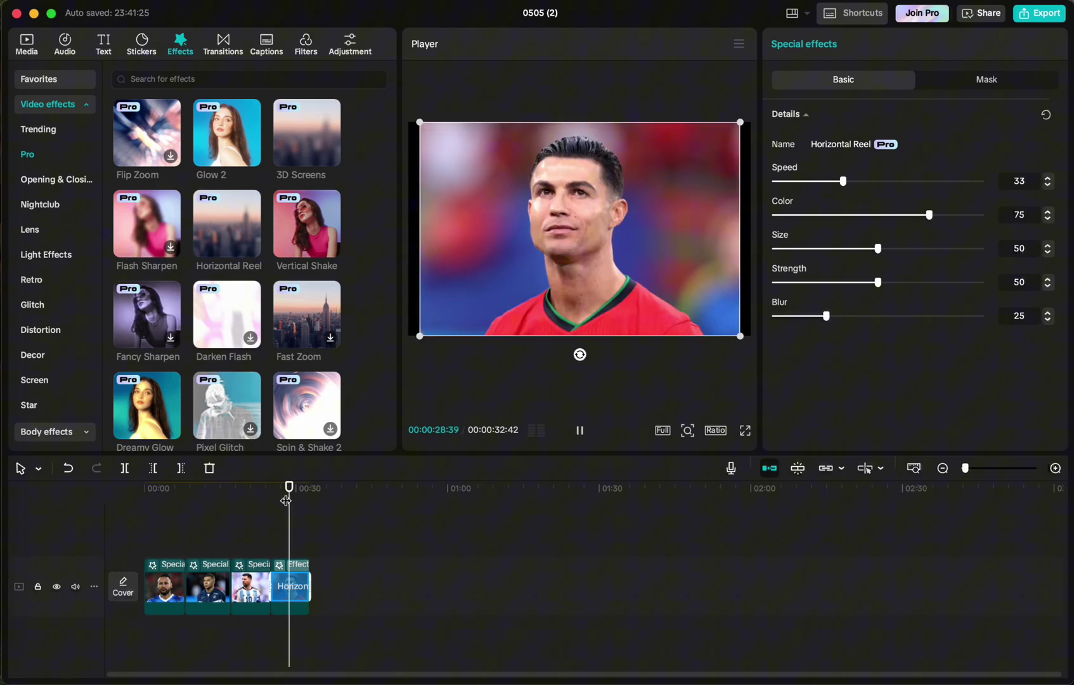
pyautogui.click(276, 502)
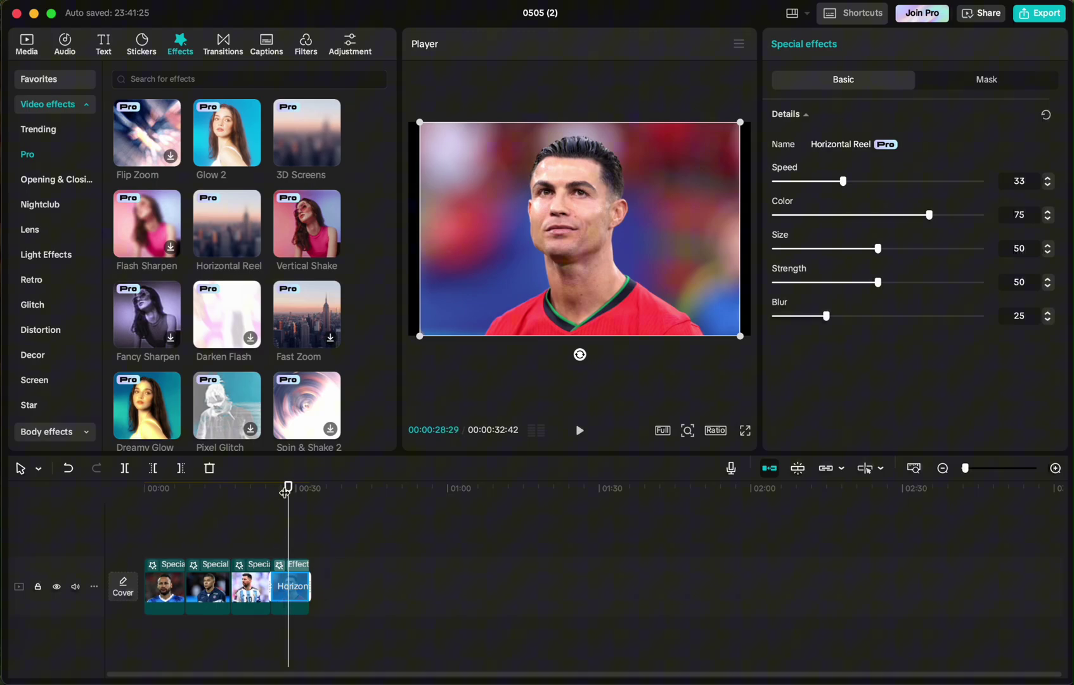
pyautogui.moveTo(289, 489); pyautogui.dragTo(183, 492)
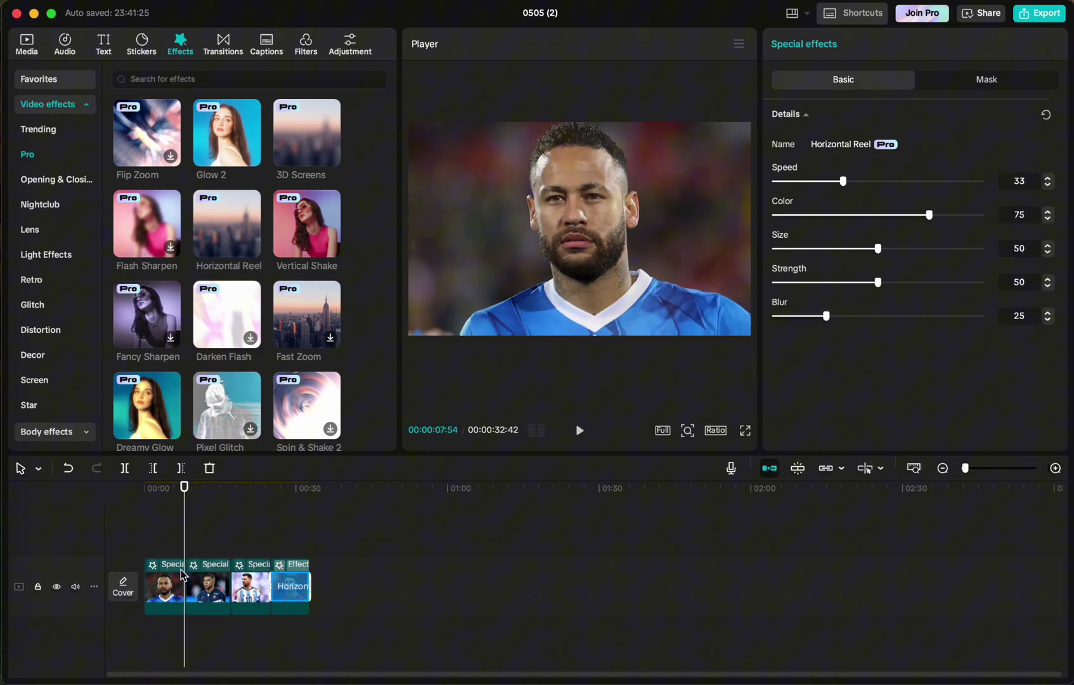
pyautogui.press('Delete')
pyautogui.click(221, 43)
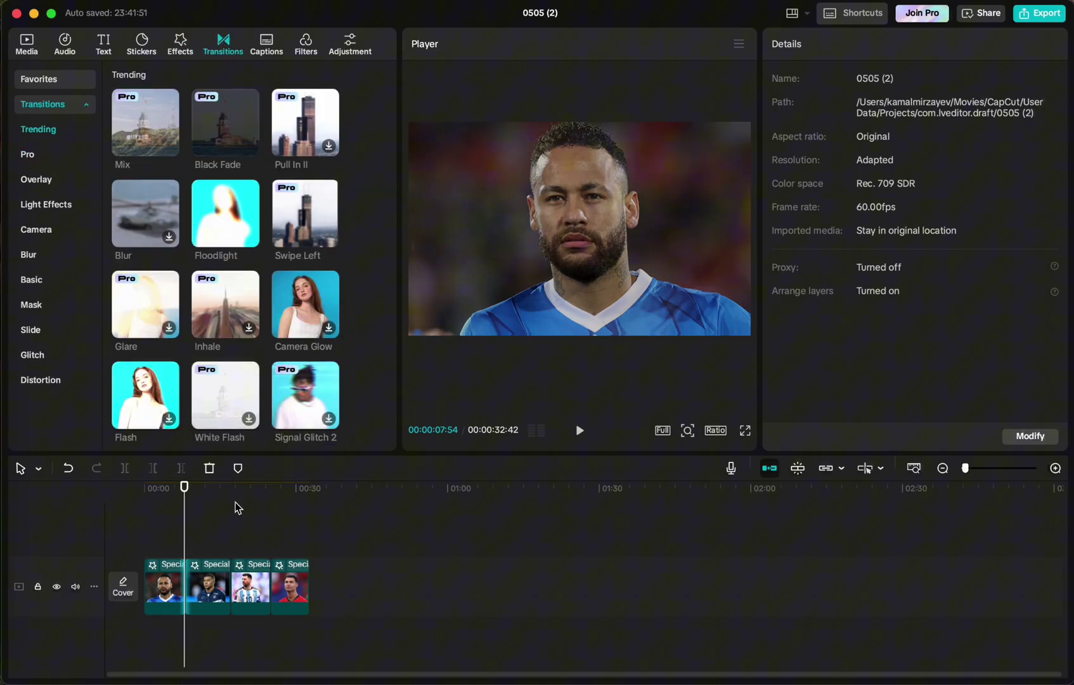
# - Add the Film Blur transition between the clips, accepting duplicate frames
pyautogui.click(231, 496)
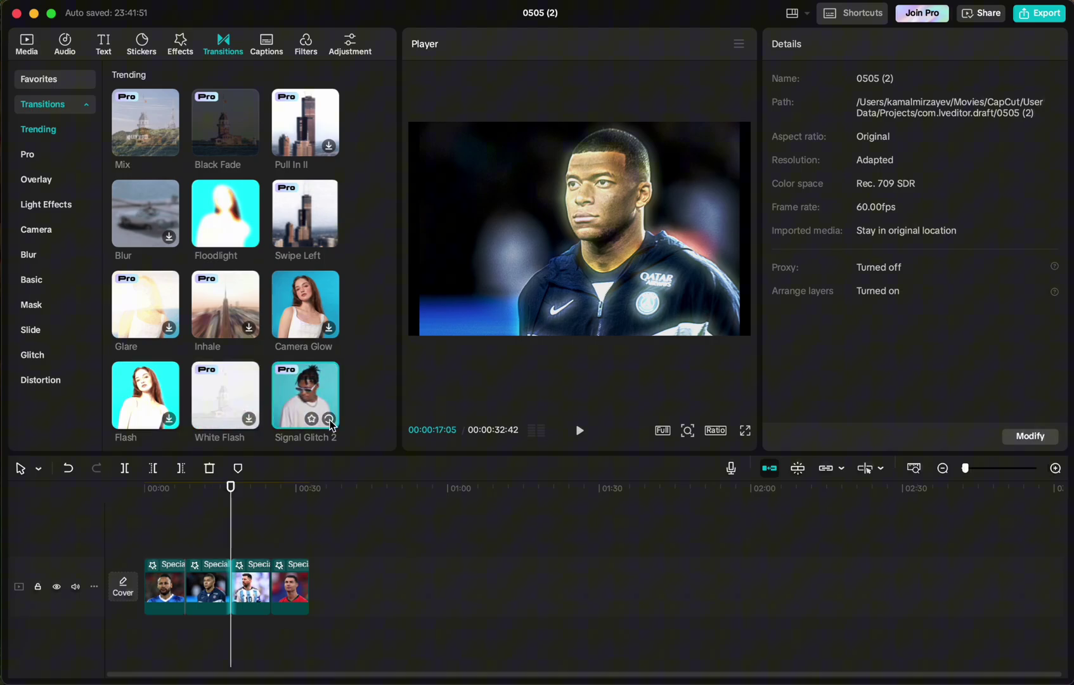
pyautogui.scroll(-1, 317, 399)
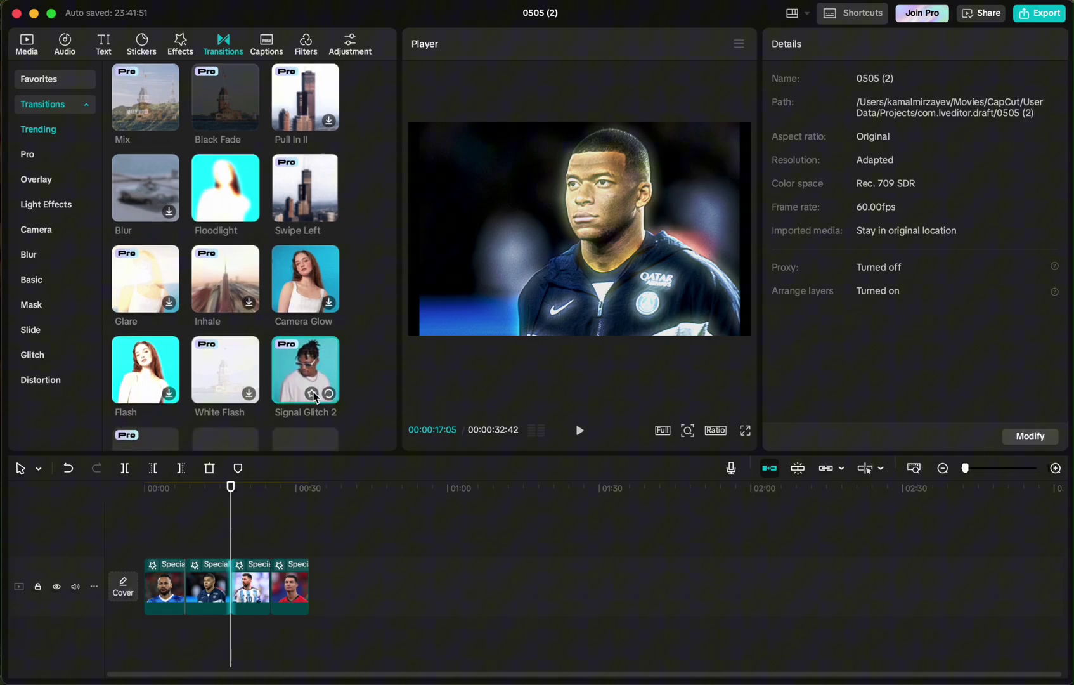
pyautogui.scroll(-1, 315, 396)
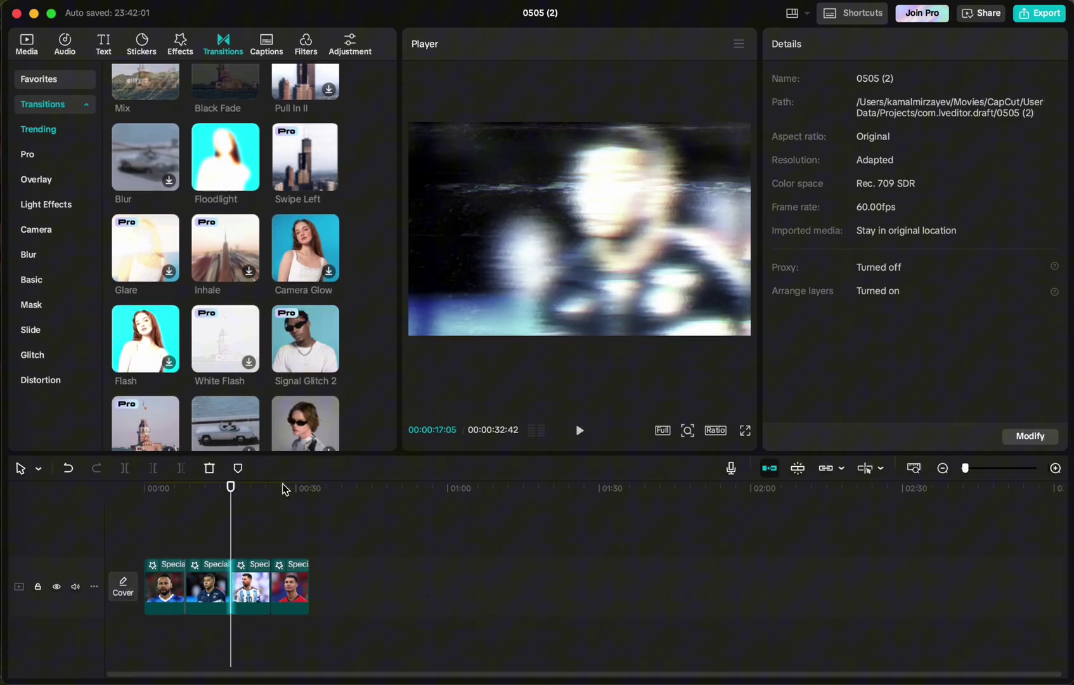
pyautogui.moveTo(273, 496); pyautogui.dragTo(269, 502)
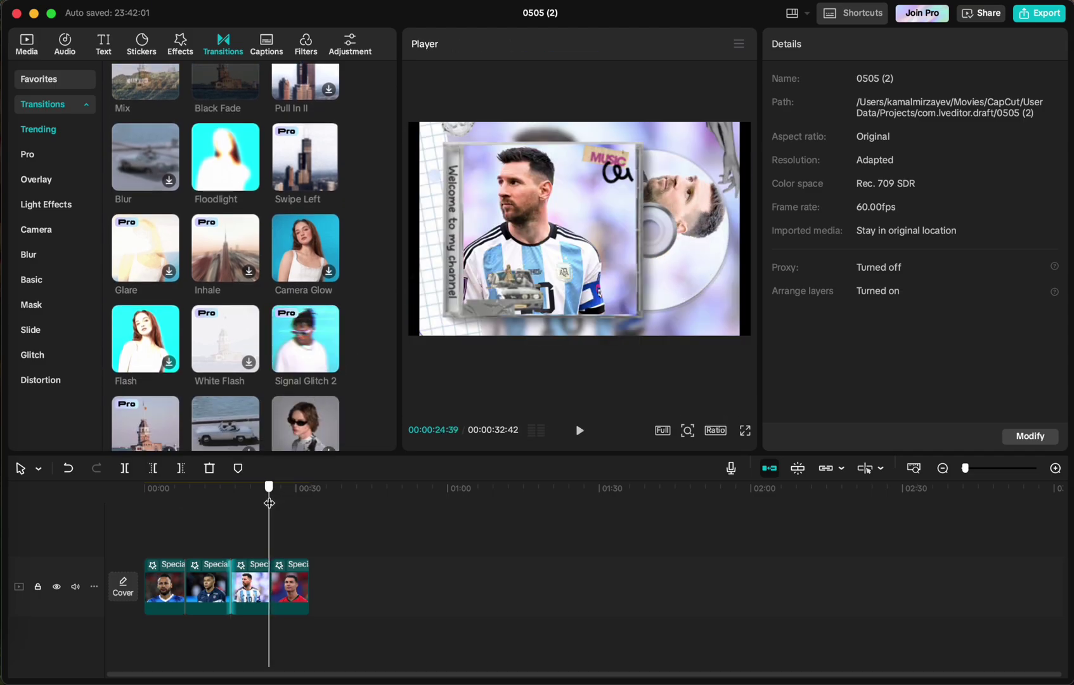
pyautogui.click(269, 570)
pyautogui.scroll(-6, 227, 406)
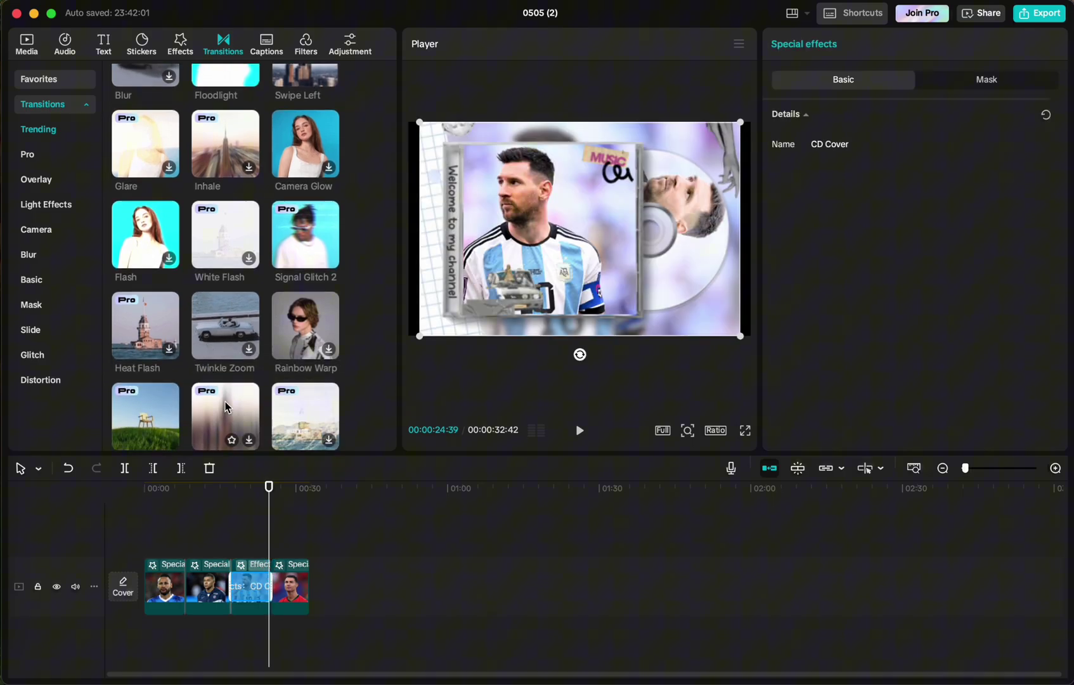
pyautogui.click(169, 335)
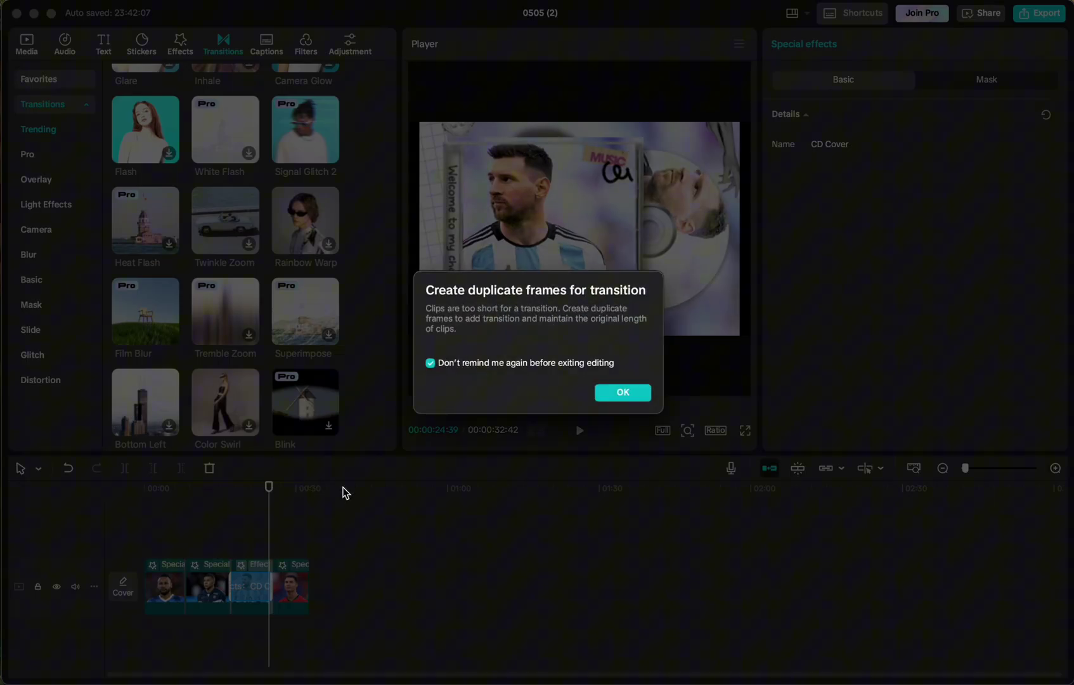
pyautogui.click(622, 392)
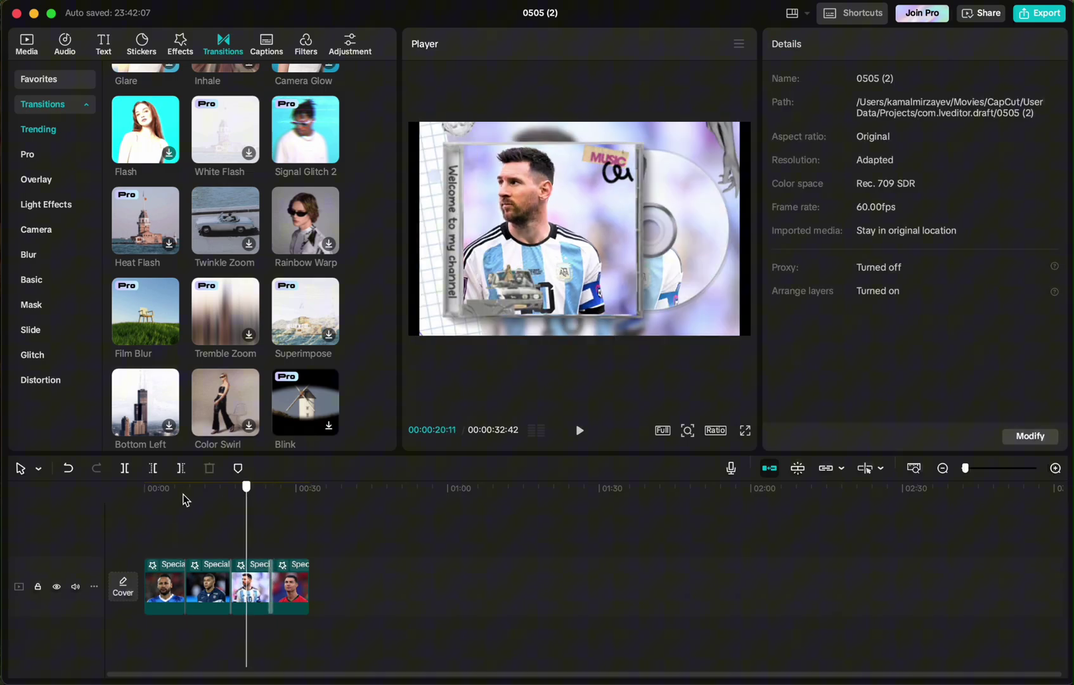
pyautogui.press('space')
pyautogui.moveTo(156, 494); pyautogui.dragTo(175, 501)
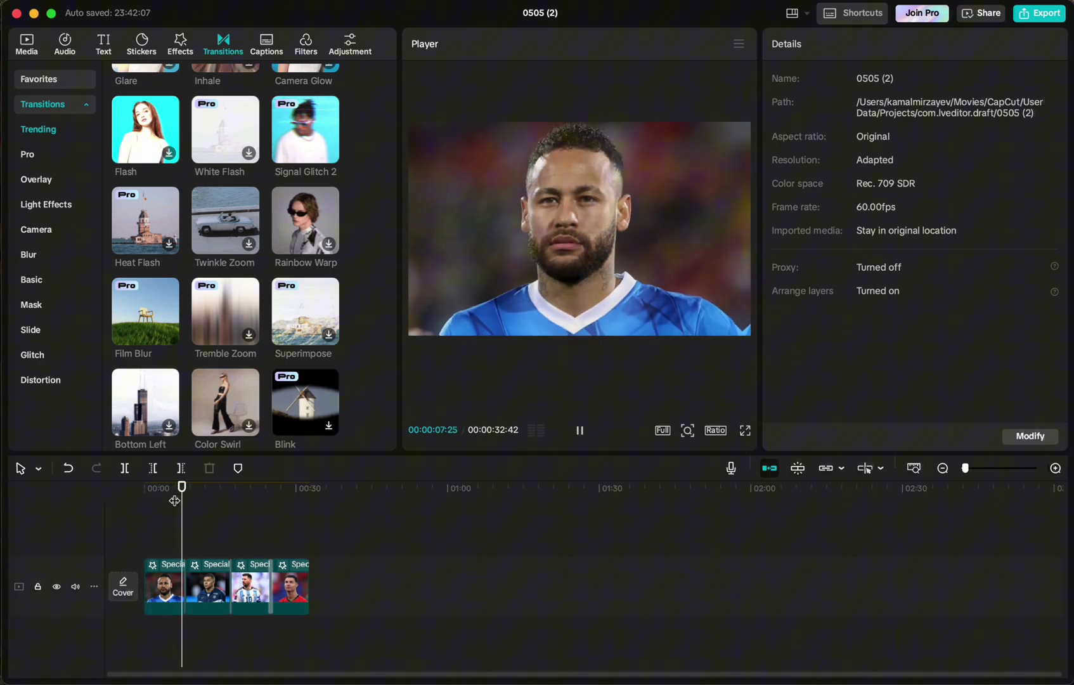
pyautogui.moveTo(222, 494); pyautogui.dragTo(221, 500)
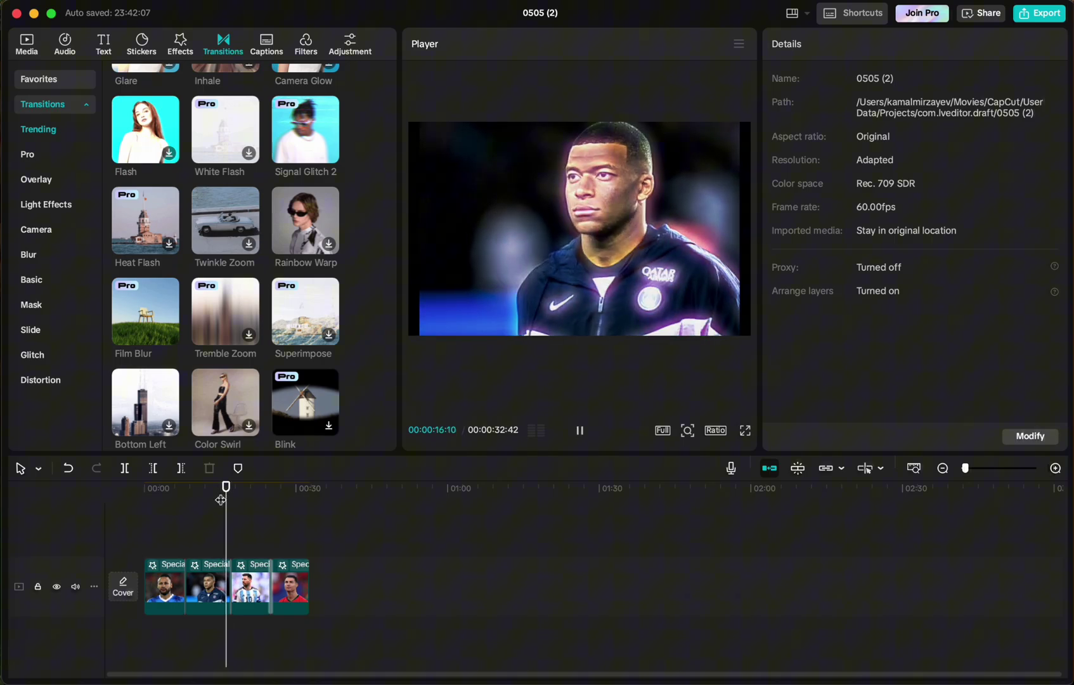
pyautogui.press('space')
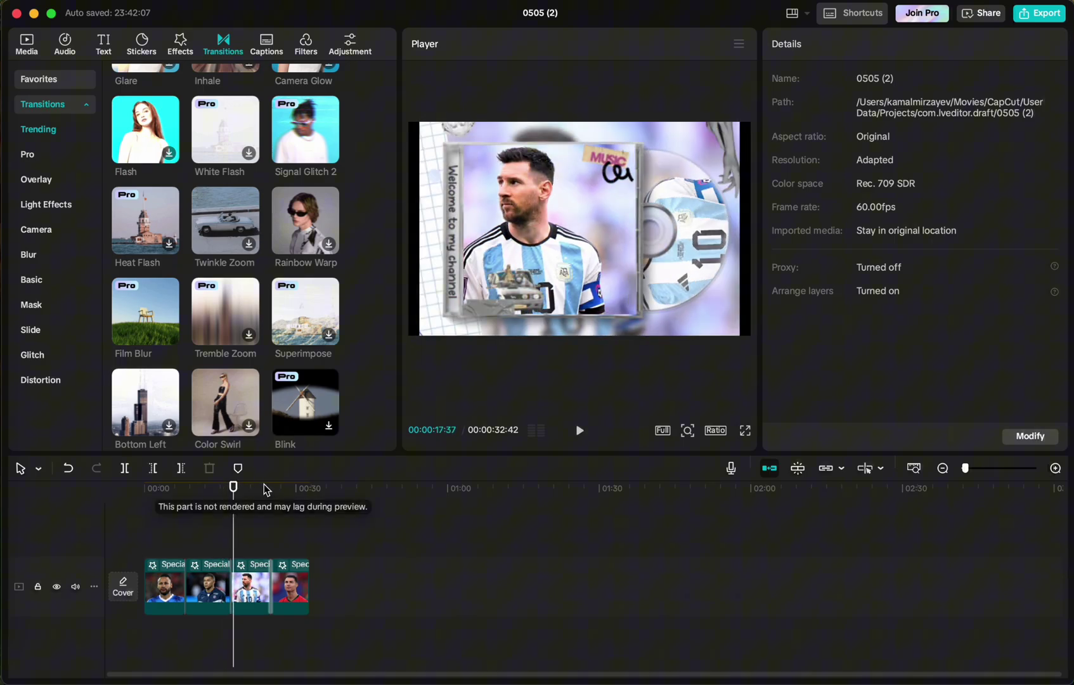
pyautogui.click(265, 498)
pyautogui.press('space')
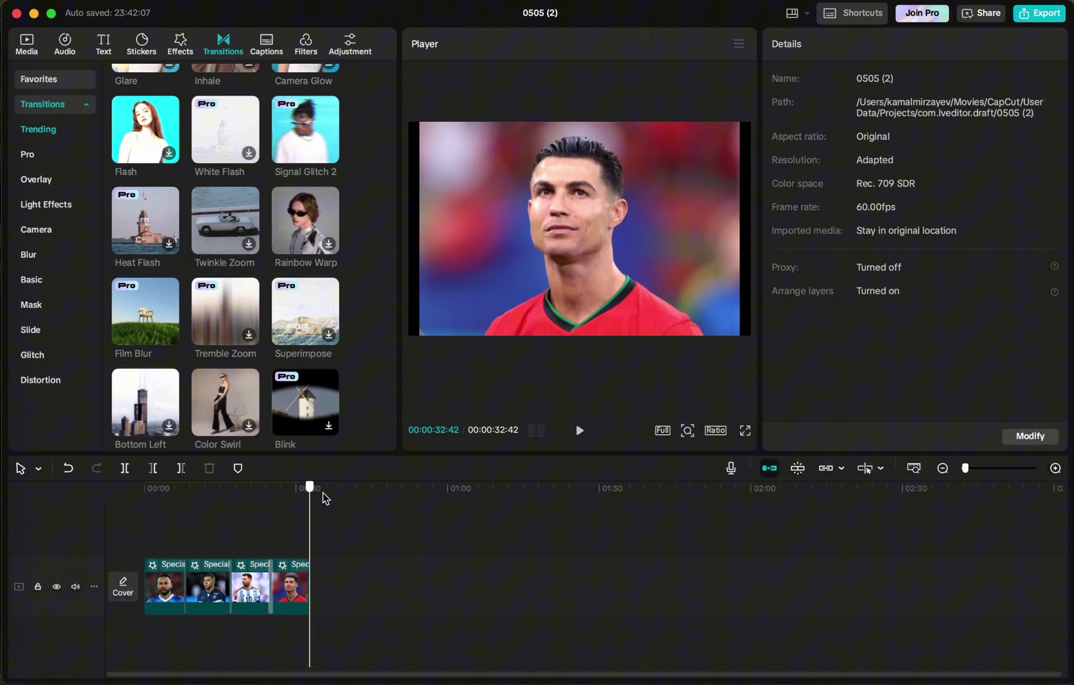
pyautogui.click(145, 490)
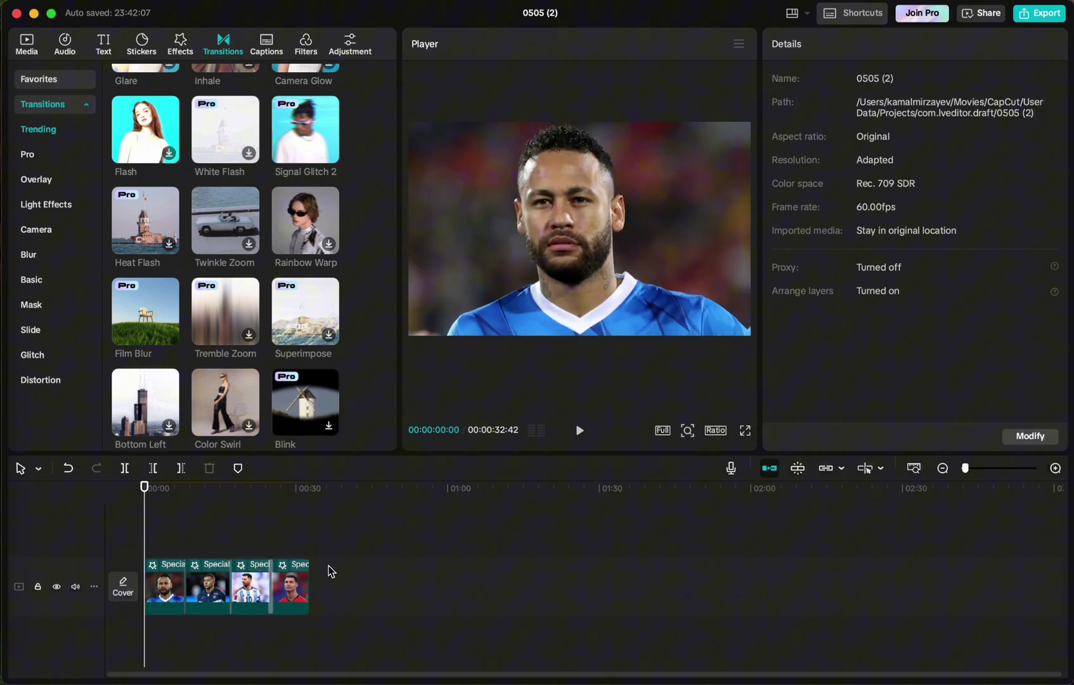
# - Select all four clips and combine them into the compound clip 'Compound clip1'
pyautogui.moveTo(328, 570); pyautogui.dragTo(136, 599)
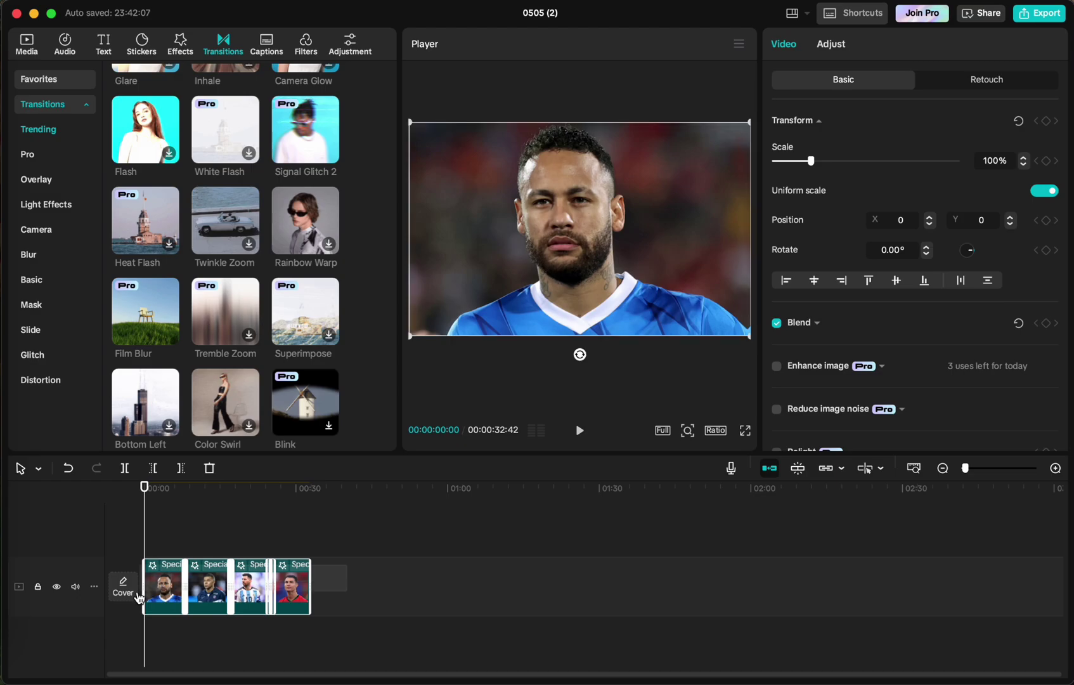
pyautogui.rightClick(212, 587)
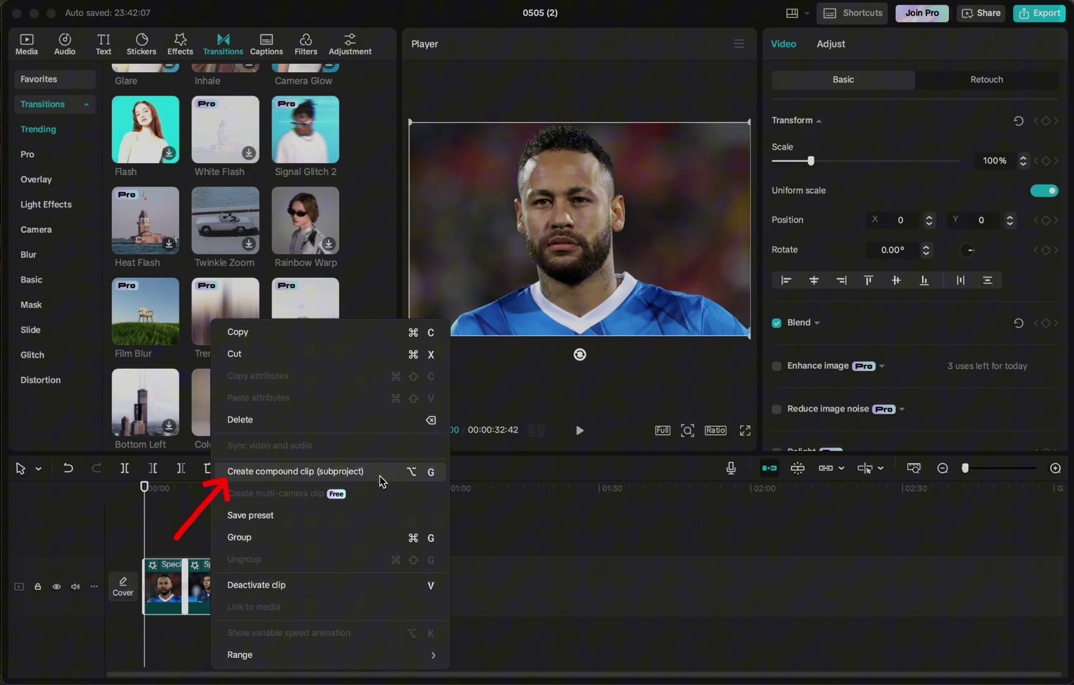
pyautogui.click(359, 472)
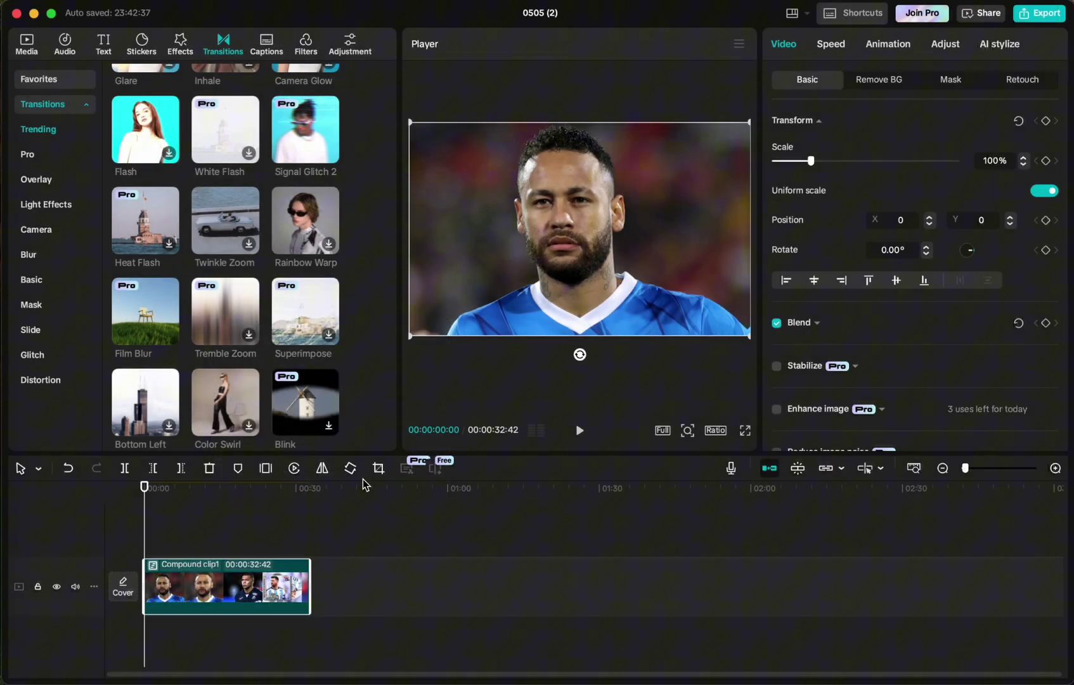
# - Pre-process Compound clip1 and check its progress until rendering finishes
pyautogui.rightClick(240, 582)
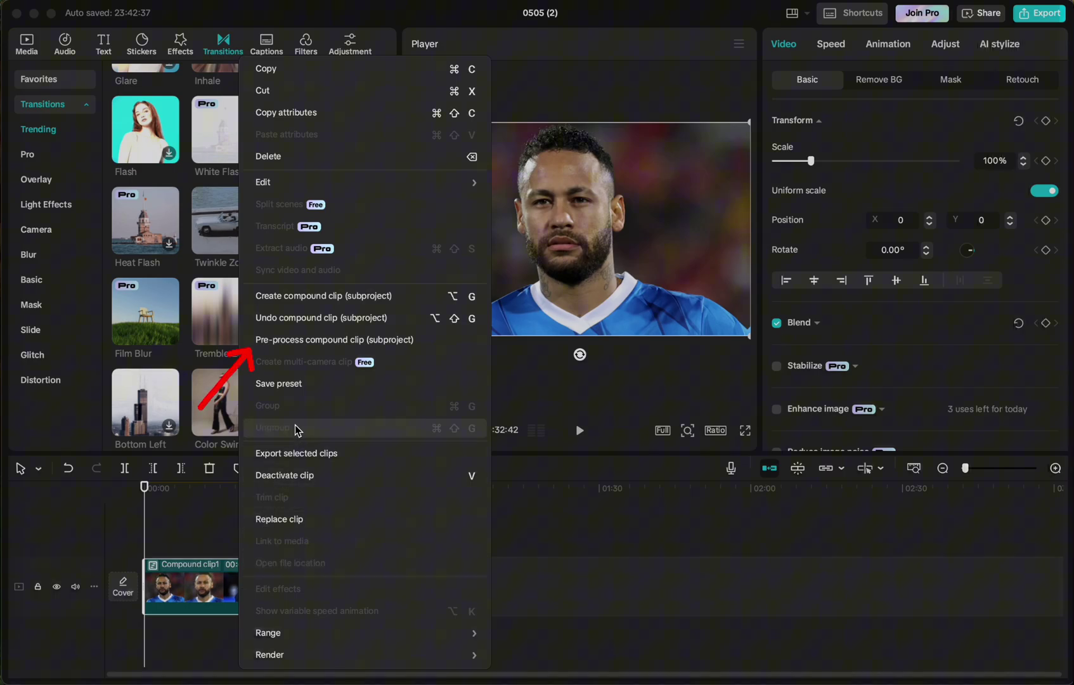
pyautogui.click(269, 341)
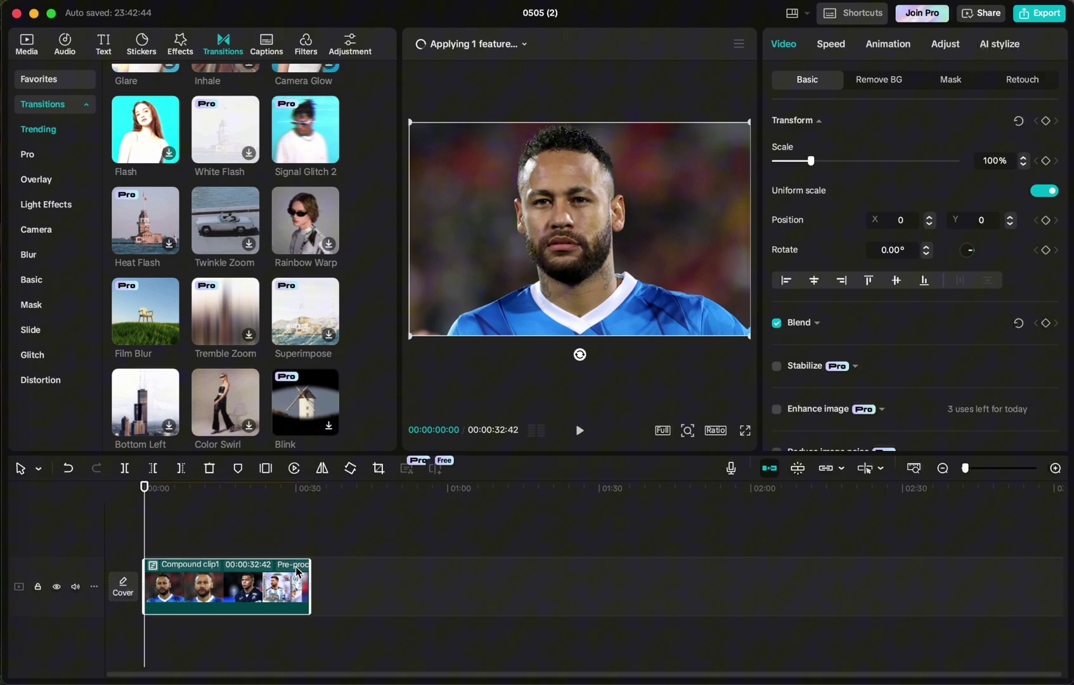
pyautogui.click(519, 46)
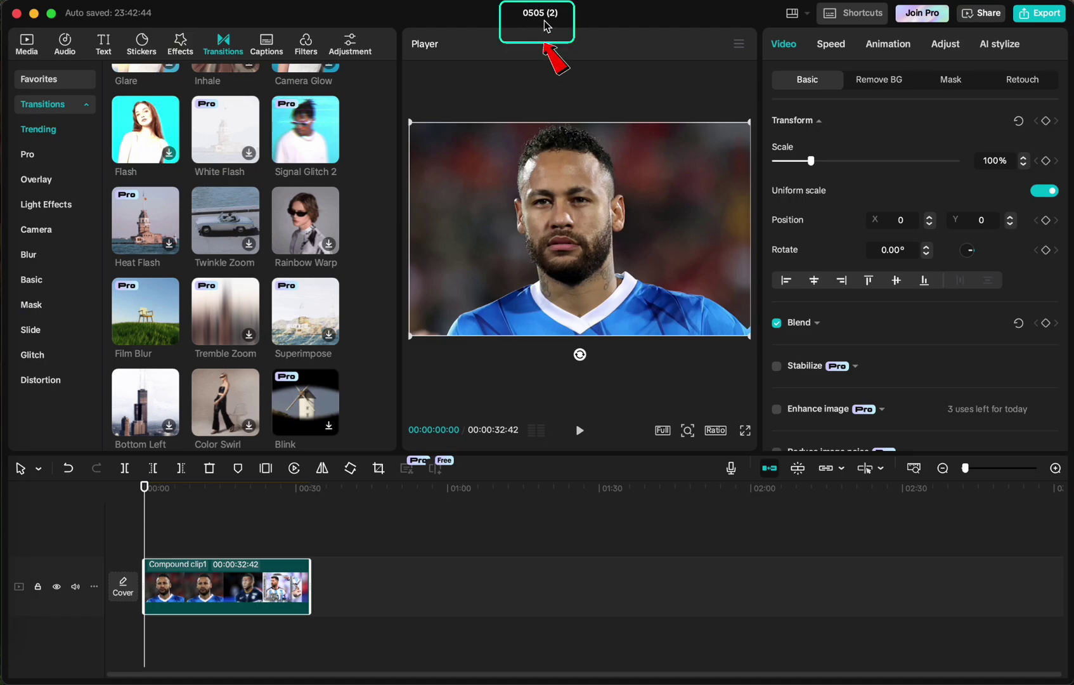
# - Save and close the project editor, then search Spotlight for 'capc'
pyautogui.click(16, 14)
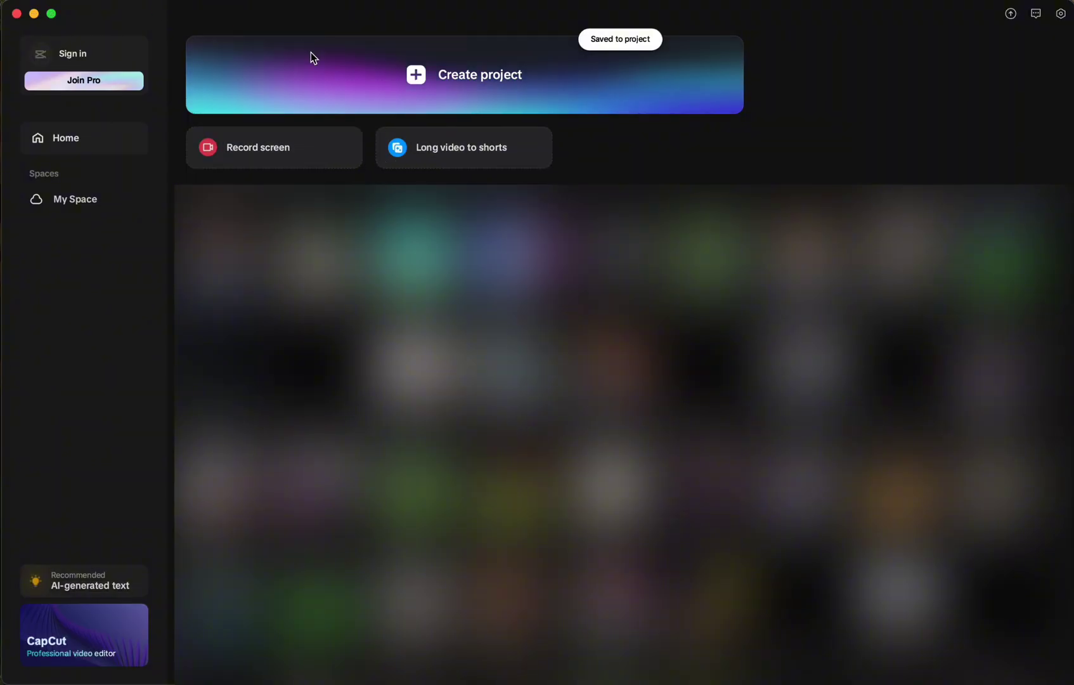
pyautogui.press('super+space')
pyautogui.write('cap')
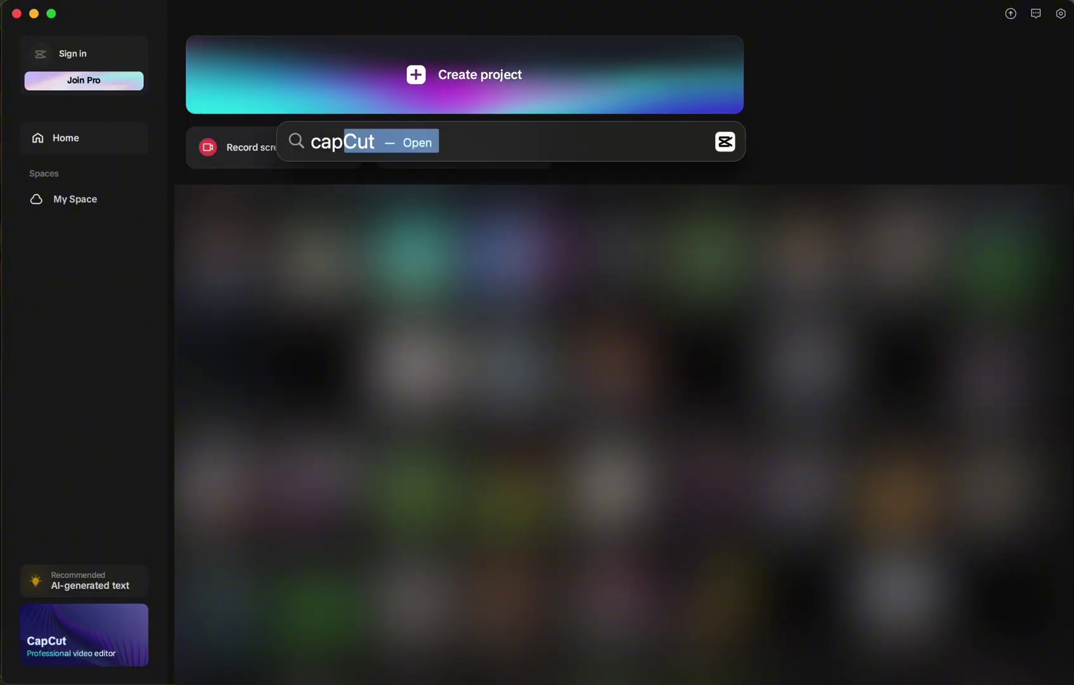
pyautogui.write('c')
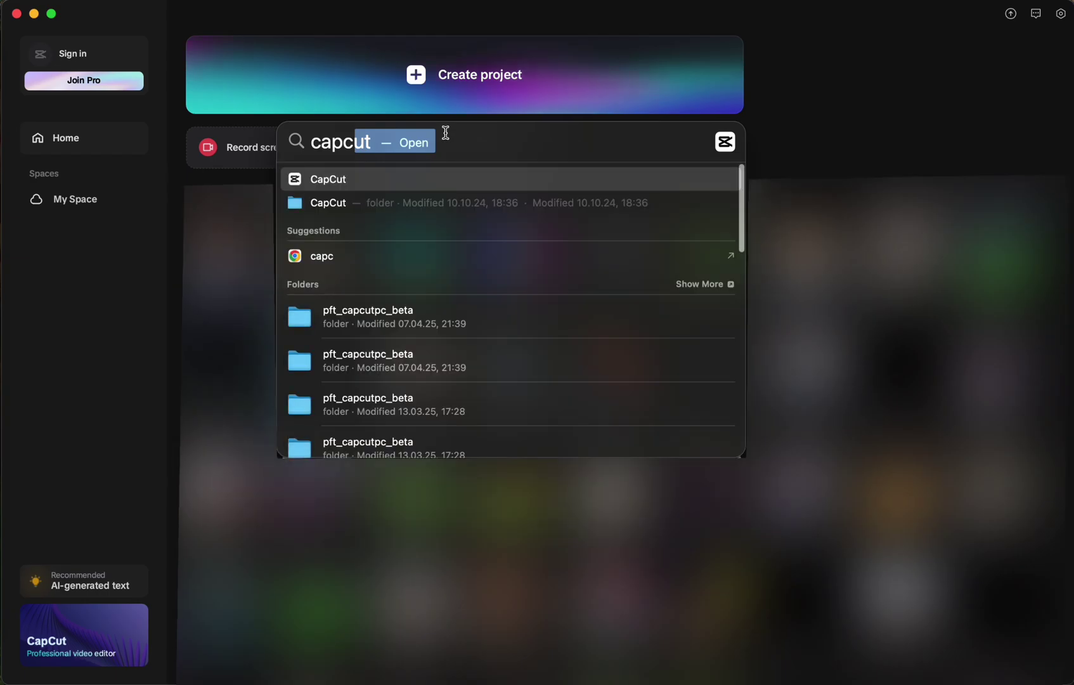
# - Open the CapCut folder and drill through User Data, Projects, com.lveditor.draft and 0505 (2) to Resources
pyautogui.click(415, 204)
pyautogui.doubleClick(207, 148)
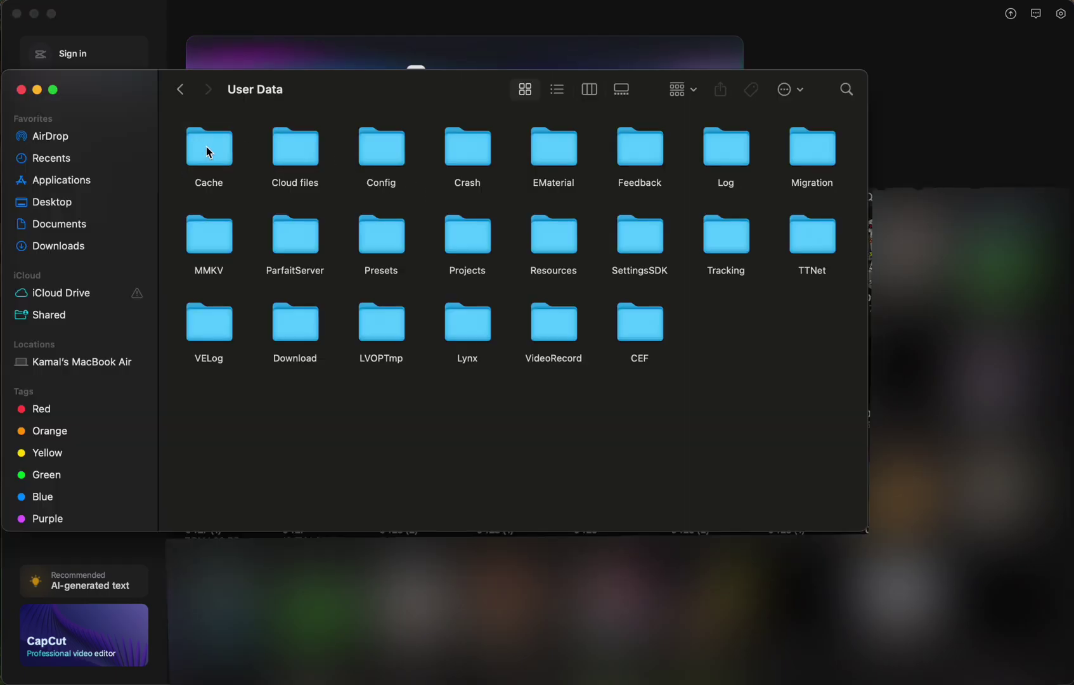
pyautogui.doubleClick(468, 247)
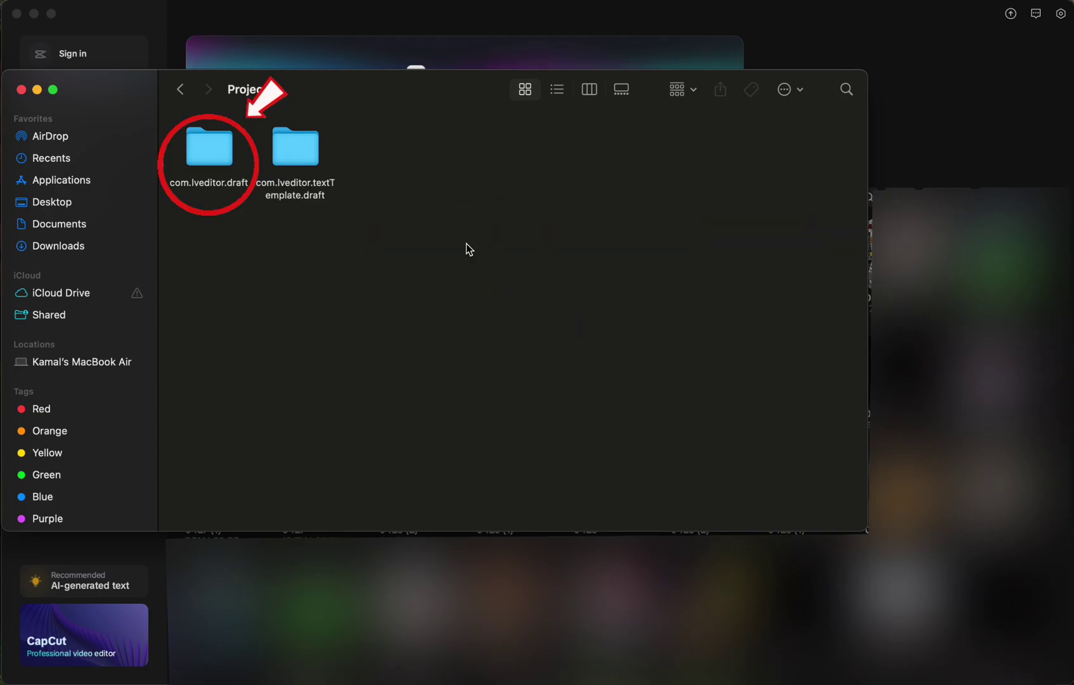
pyautogui.doubleClick(226, 188)
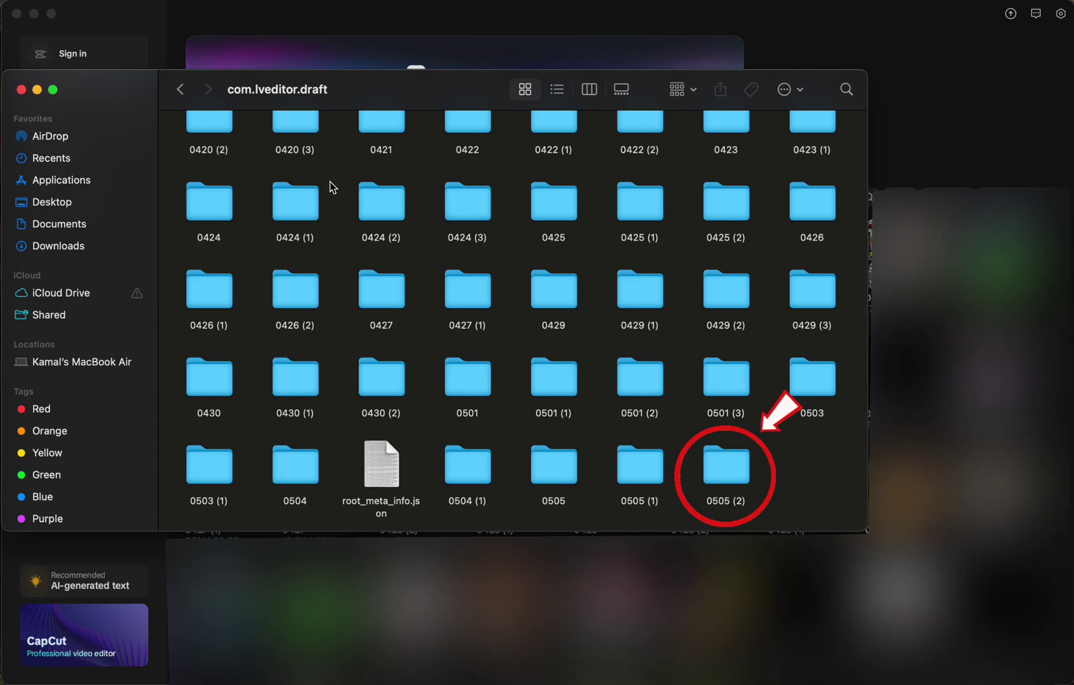
pyautogui.doubleClick(732, 466)
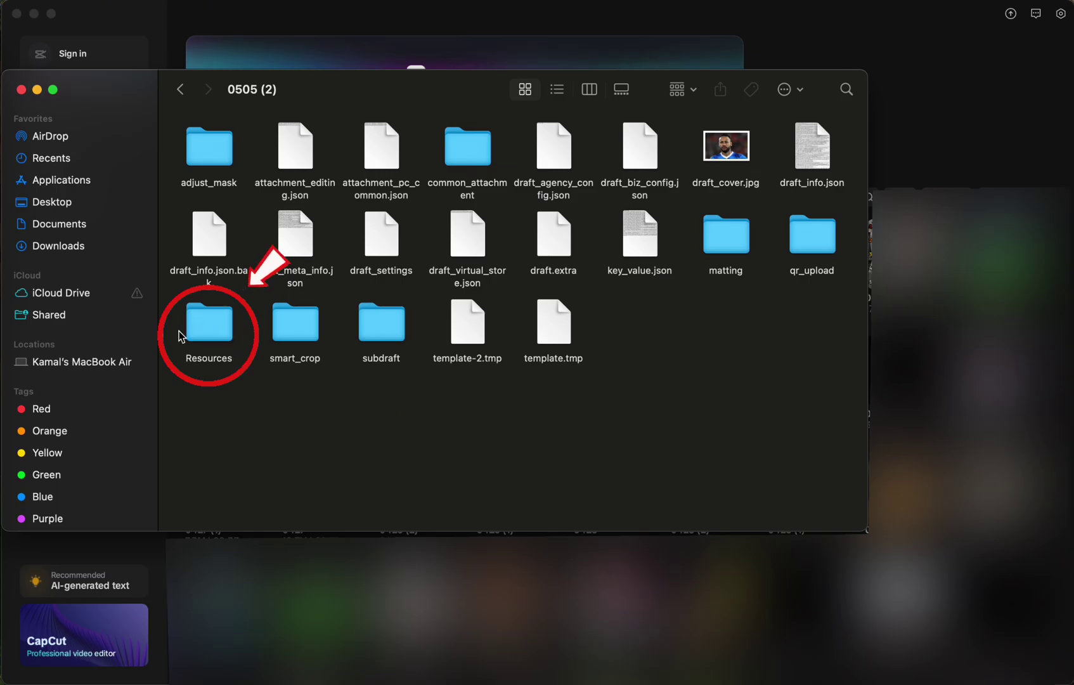
pyautogui.doubleClick(219, 334)
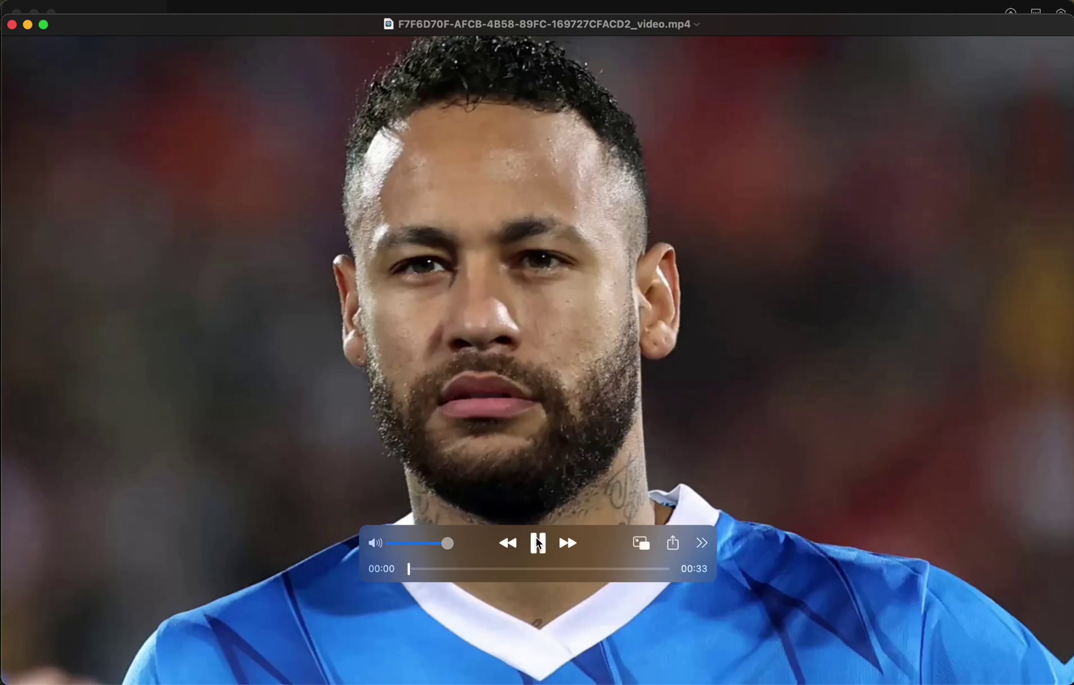
# - Play the rendered MP4 in an enlarged QuickTime window, skip ahead and pause at 00:30
pyautogui.click(537, 542)
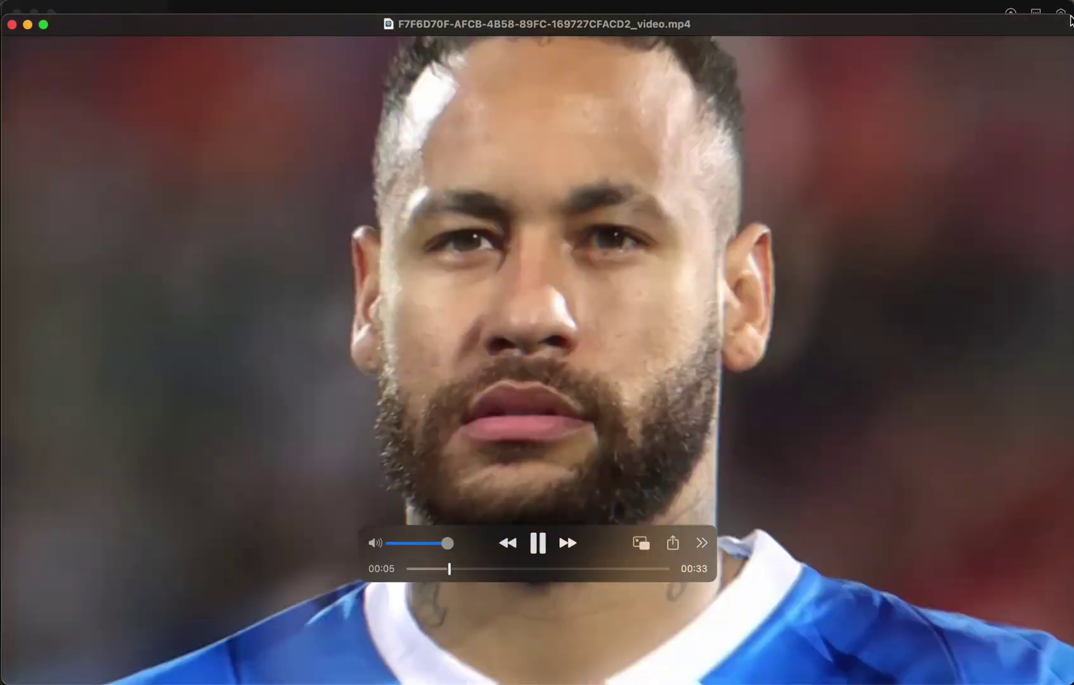
pyautogui.moveTo(1068, 26); pyautogui.dragTo(1049, 27)
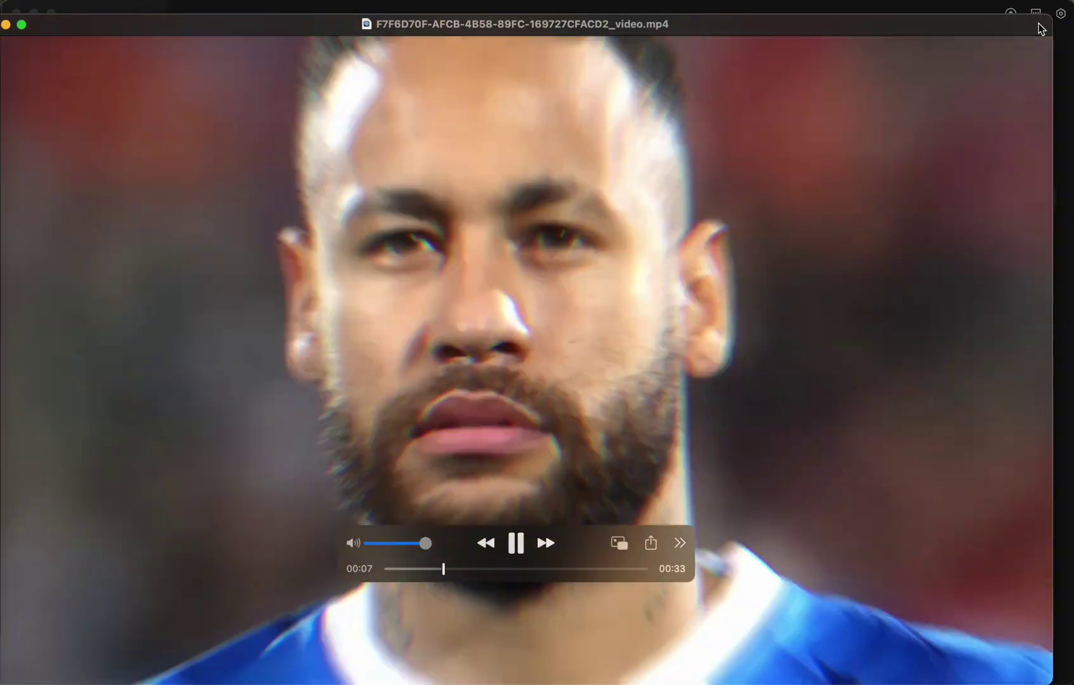
pyautogui.doubleClick(1041, 26)
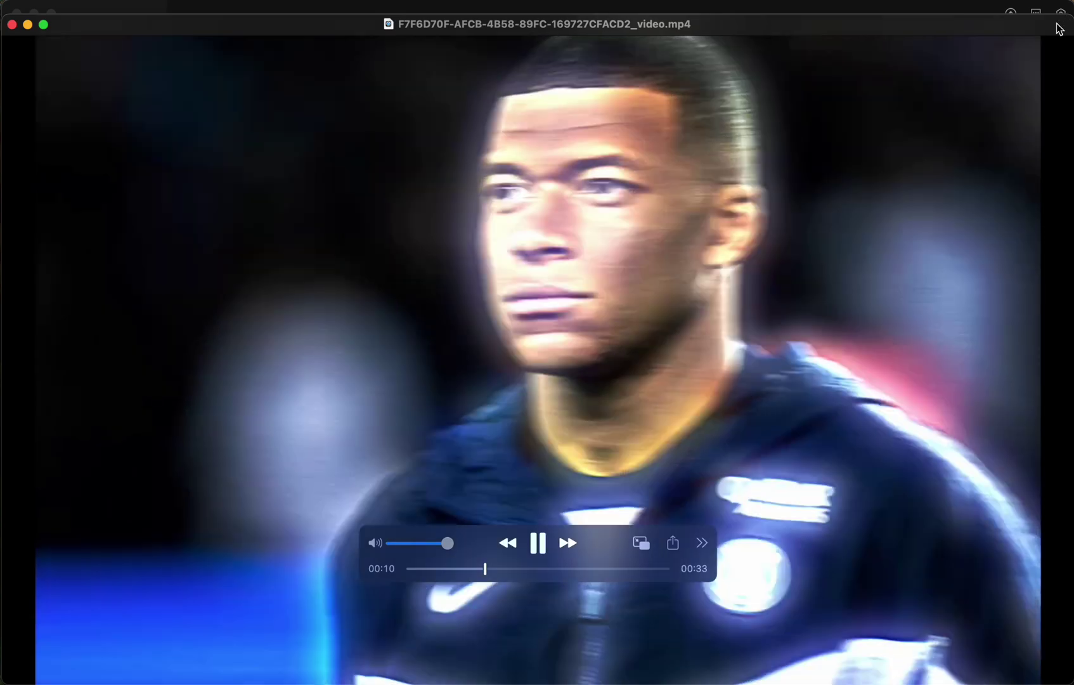
pyautogui.moveTo(1057, 28); pyautogui.dragTo(1056, 14)
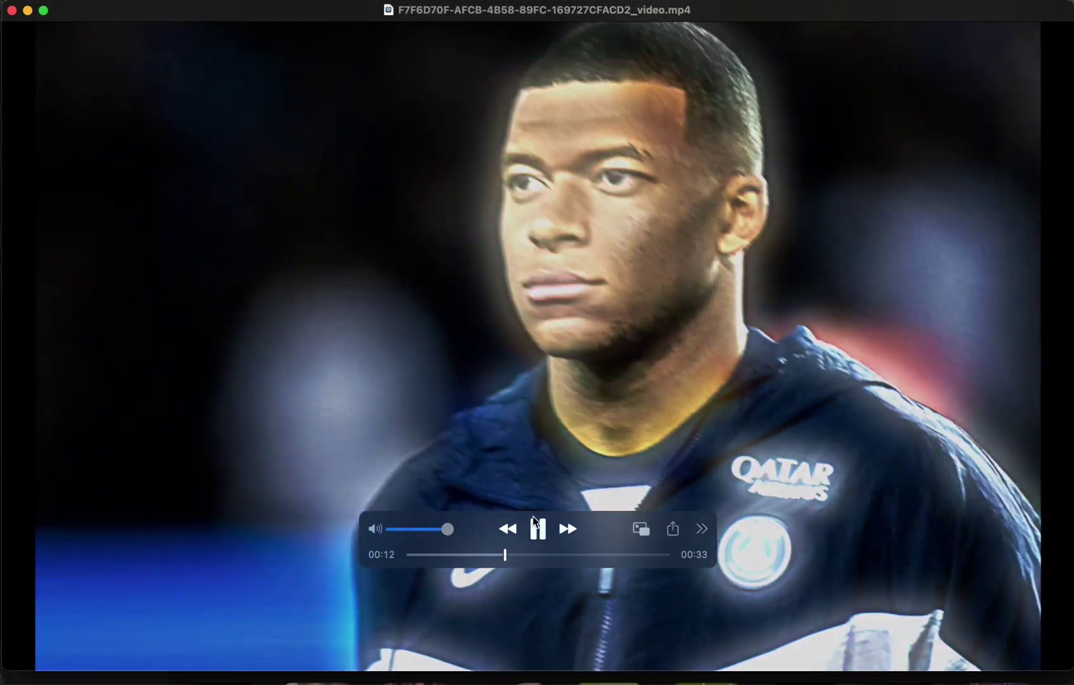
pyautogui.click(539, 555)
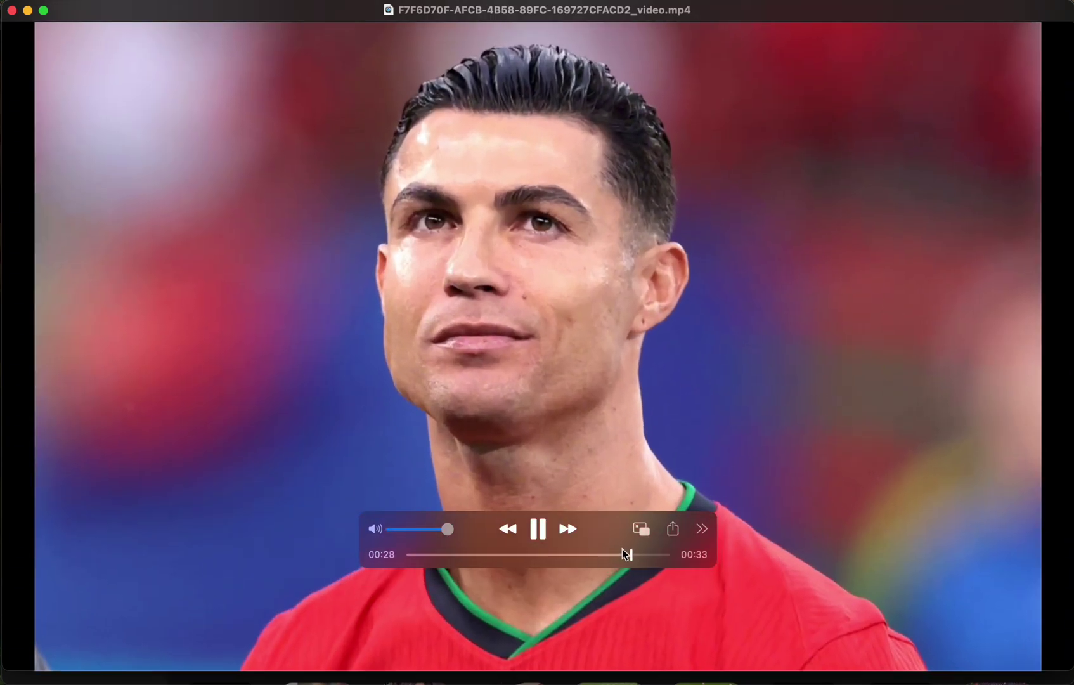
pyautogui.click(539, 530)
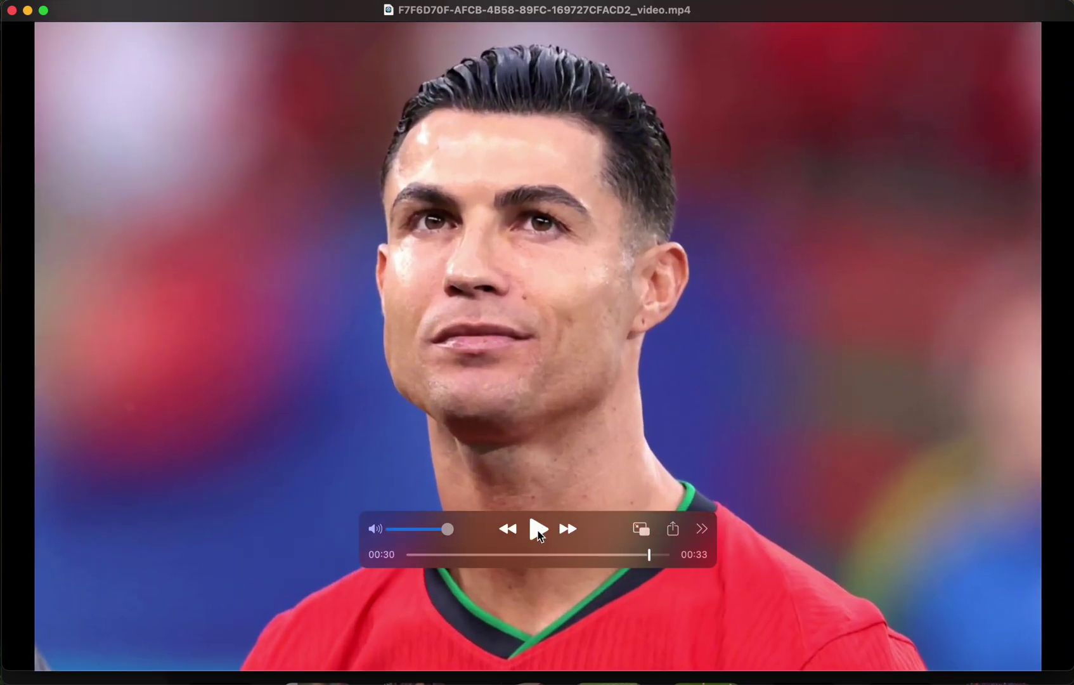
# - Close the QuickTime player and shift the Finder window showing the combination folder's renders to the right
pyautogui.click(12, 10)
pyautogui.moveTo(126, 100); pyautogui.dragTo(214, 99)
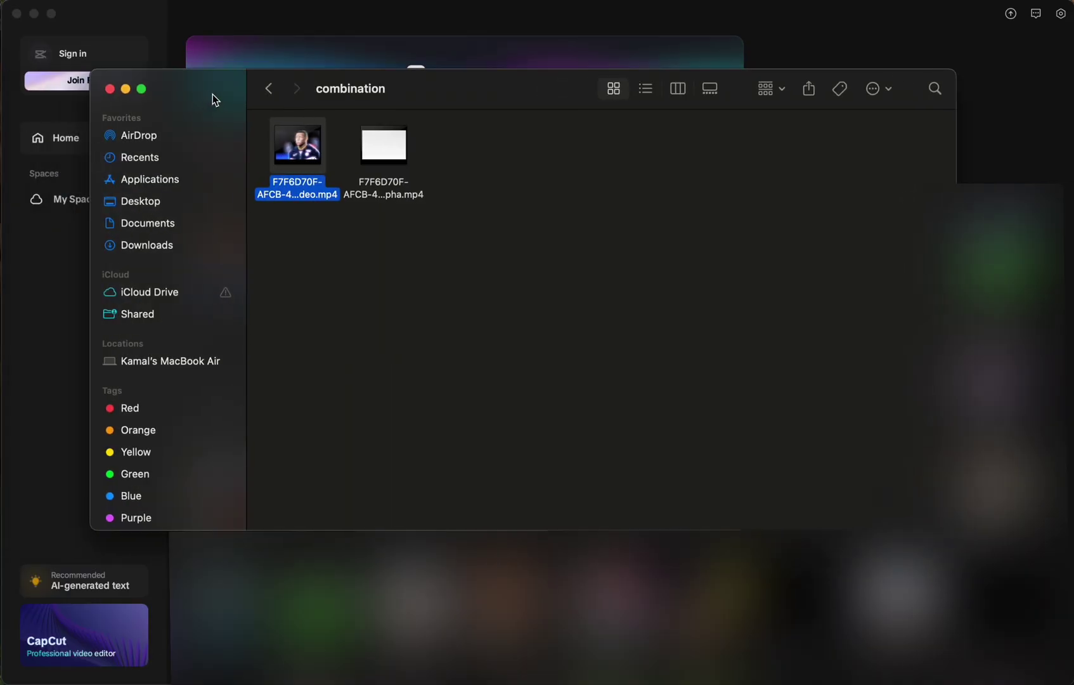